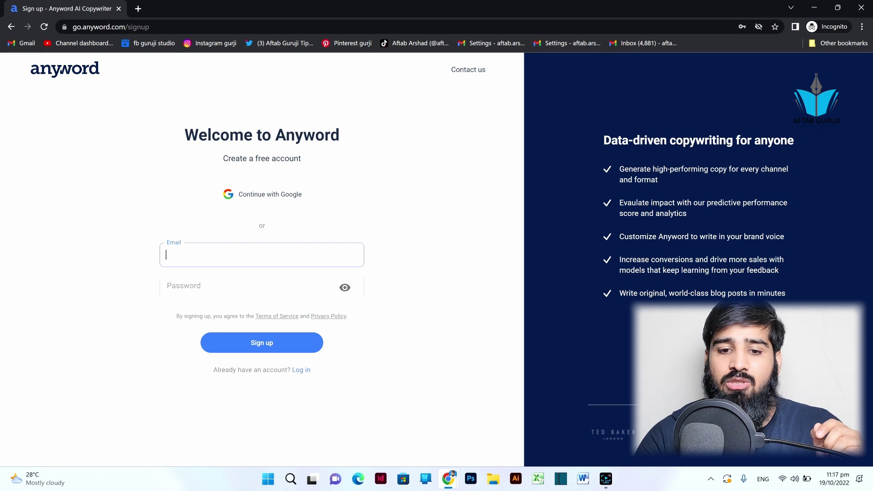
Step: Create a free Anyword account by continuing with Google and start the onboarding questions
{"action": "left_click", "coordinate": [167, 255]}
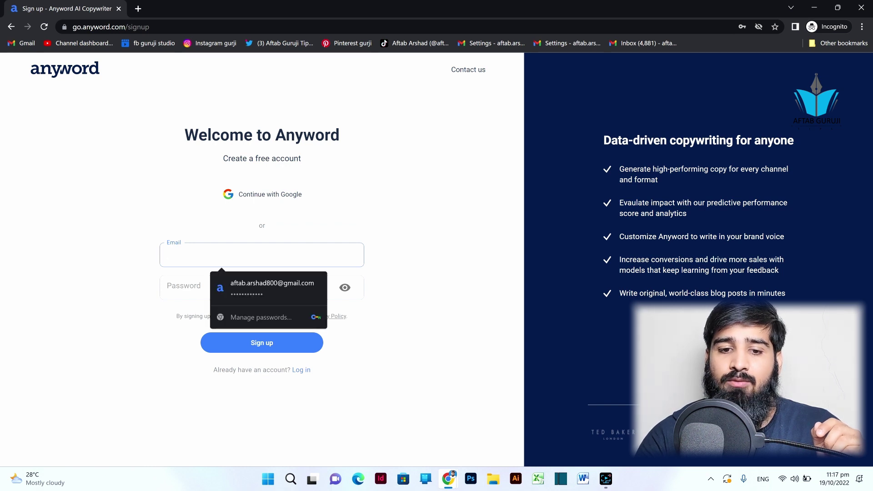
{"action": "left_click", "coordinate": [253, 193]}
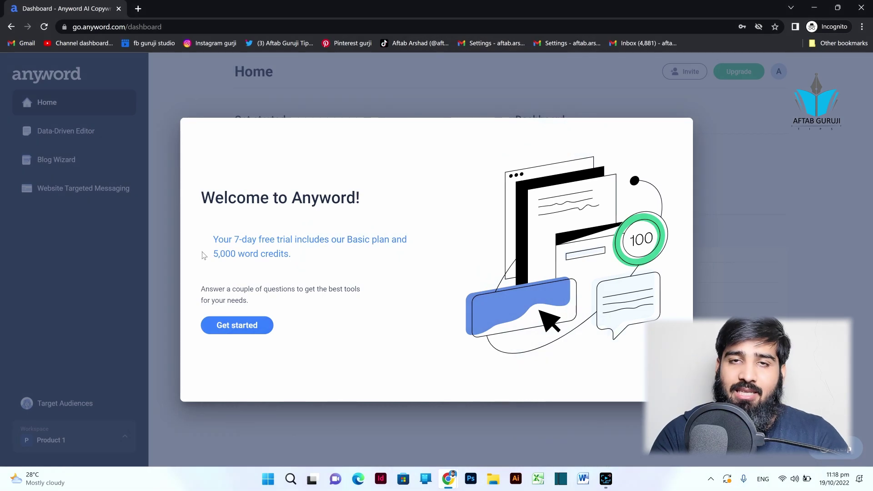
{"action": "left_click", "coordinate": [219, 334]}
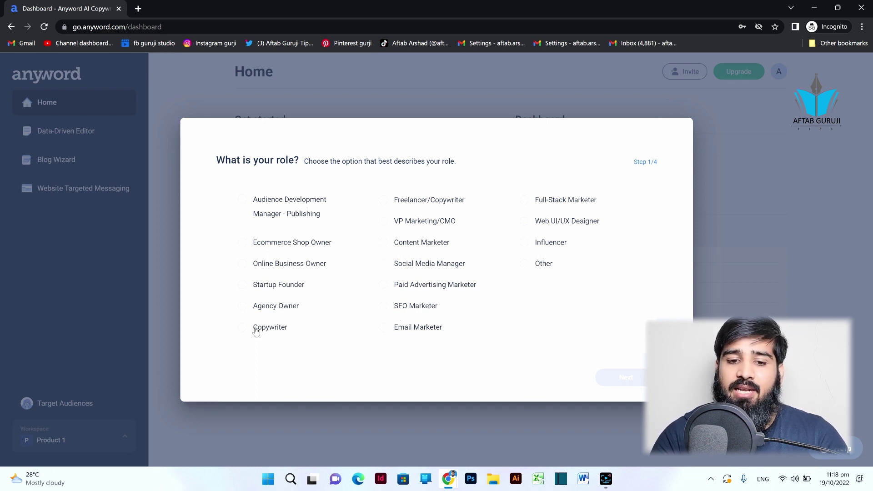
Step: Answer the onboarding questions with role Freelancer/Copywriter, company size Just Me and YouTube as the referral source
{"action": "left_click", "coordinate": [397, 202]}
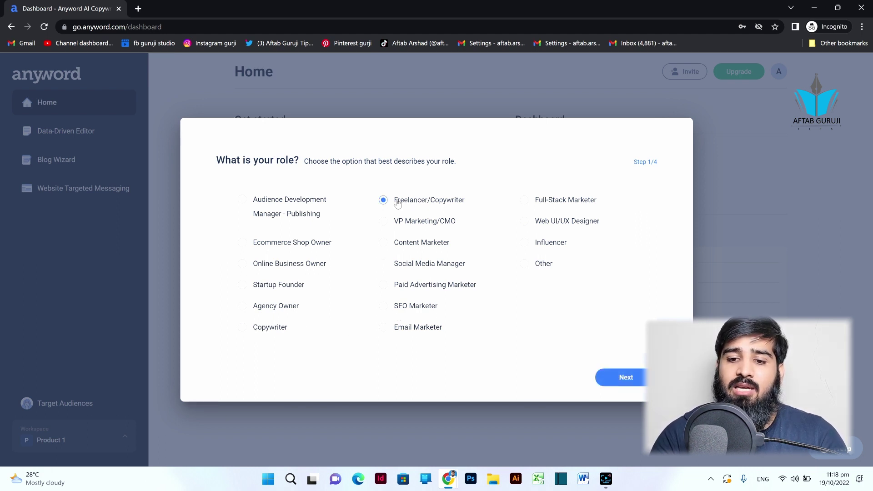
{"action": "left_click", "coordinate": [622, 377]}
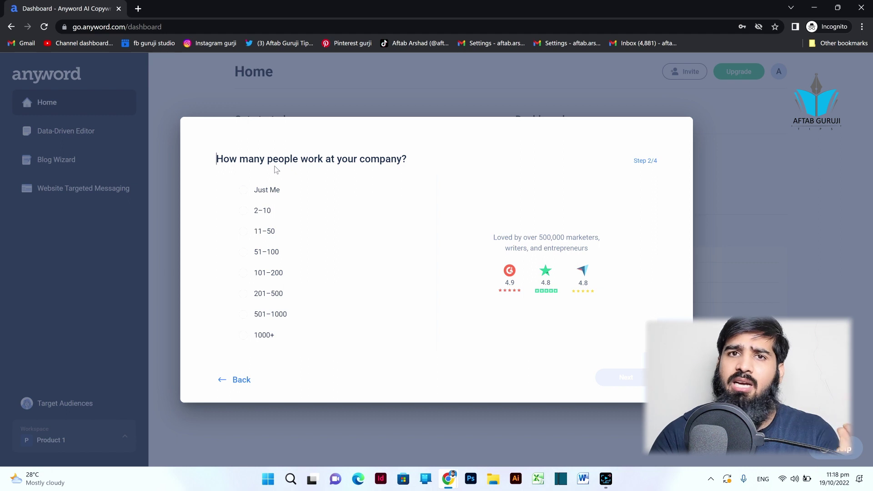
{"action": "left_click", "coordinate": [245, 191]}
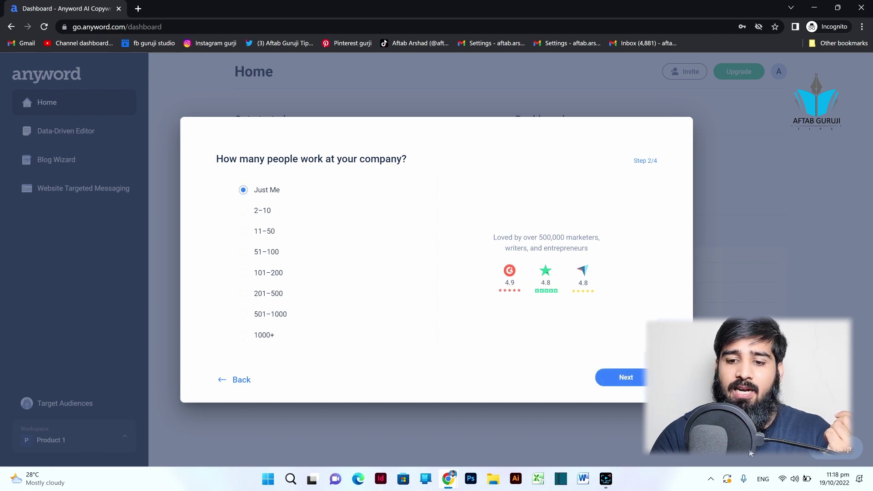
{"action": "left_click", "coordinate": [627, 382]}
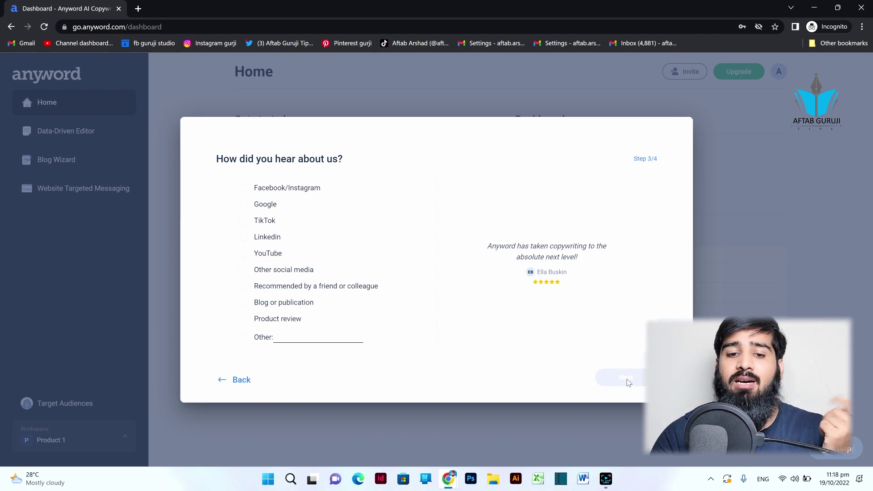
{"action": "left_click", "coordinate": [243, 254]}
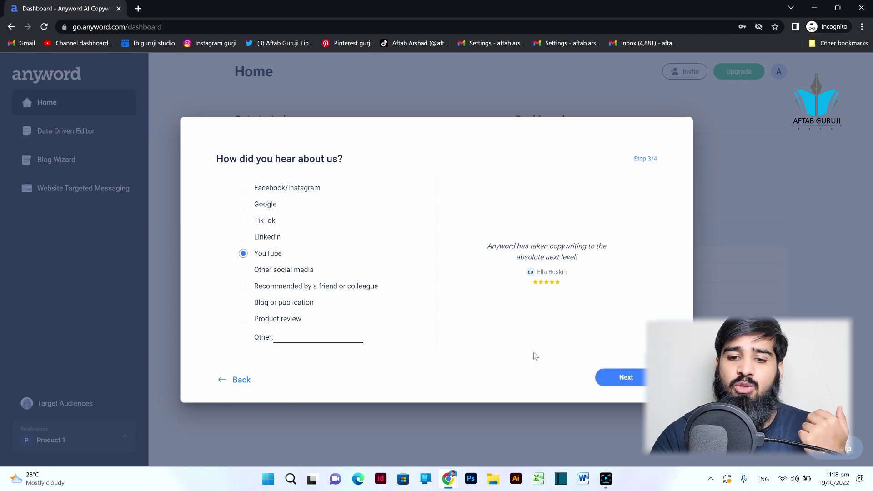
{"action": "left_click", "coordinate": [616, 377]}
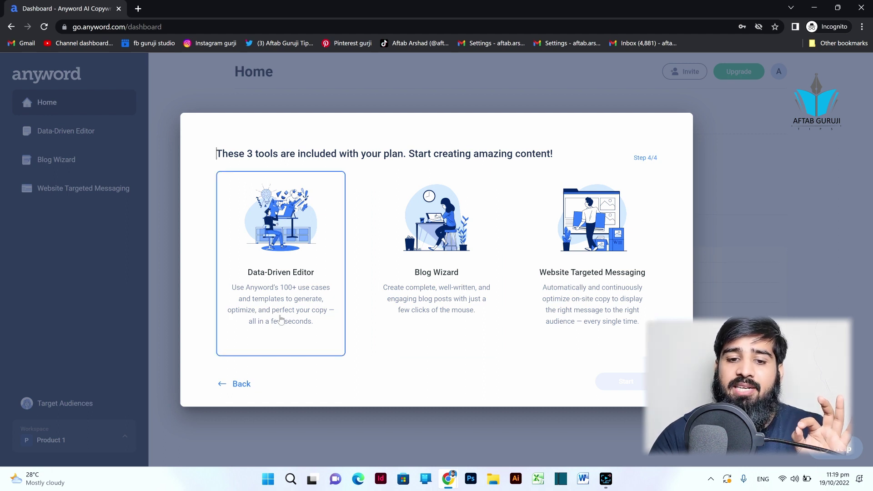
Step: Start a Blog Wizard project and describe the post as "how to rank your youtube videos with the help of seo optimization"
{"action": "left_click", "coordinate": [456, 306]}
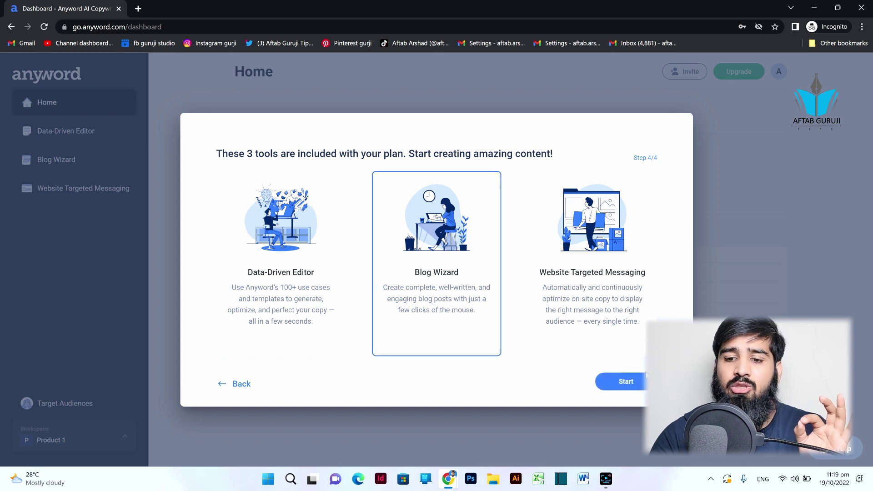
{"action": "left_click", "coordinate": [642, 384]}
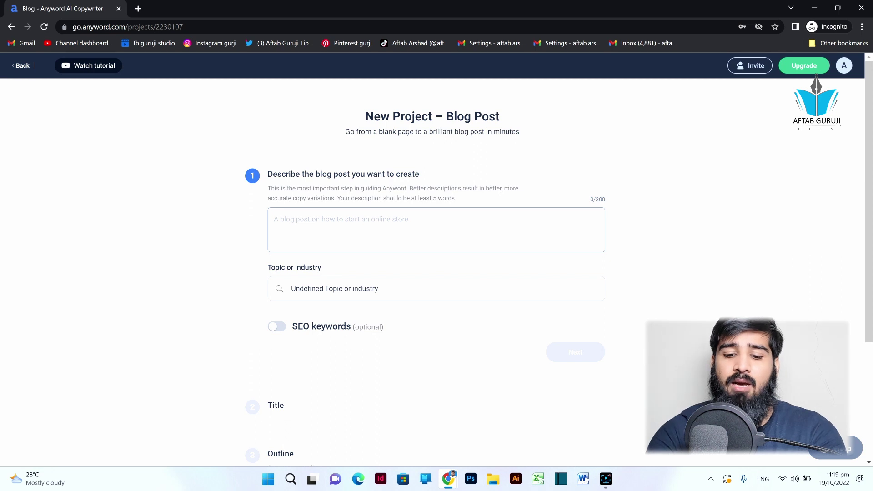
{"action": "type", "text": "ho"}
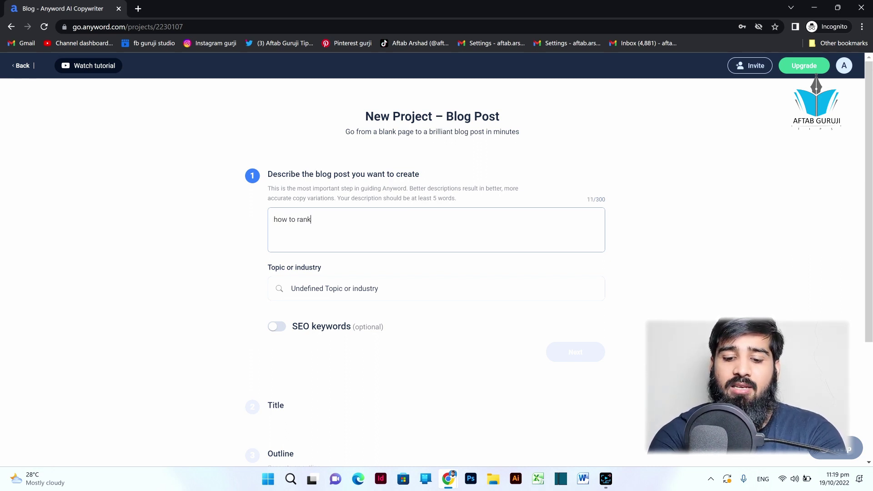
{"action": "type", "text": "w to rank"}
{"action": "type", "text": "your youtube videos with the help of seo optimization"}
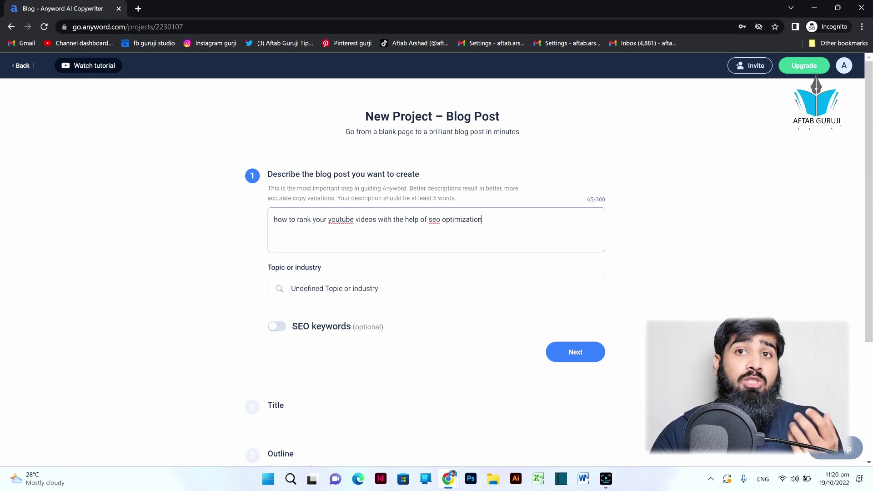
Step: Set the blog post's topic or industry to Social Networking
{"action": "left_click", "coordinate": [334, 288]}
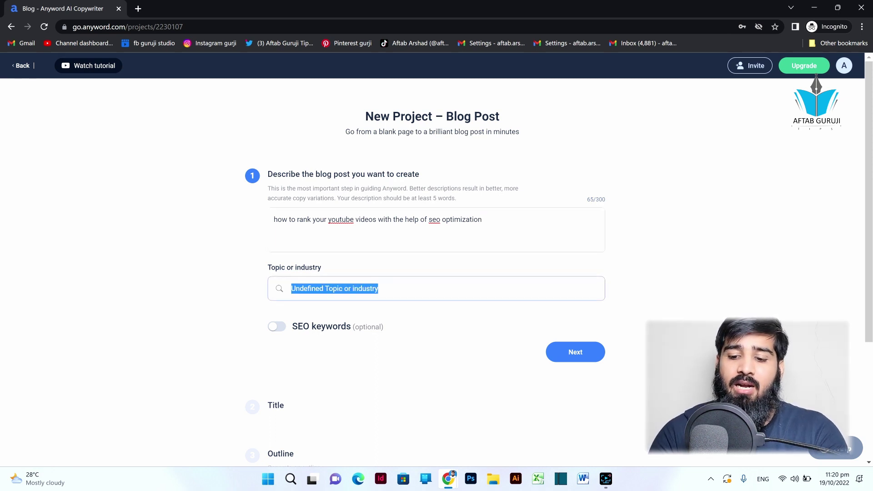
{"action": "key", "text": "BackSpace"}
{"action": "type", "text": "soc"}
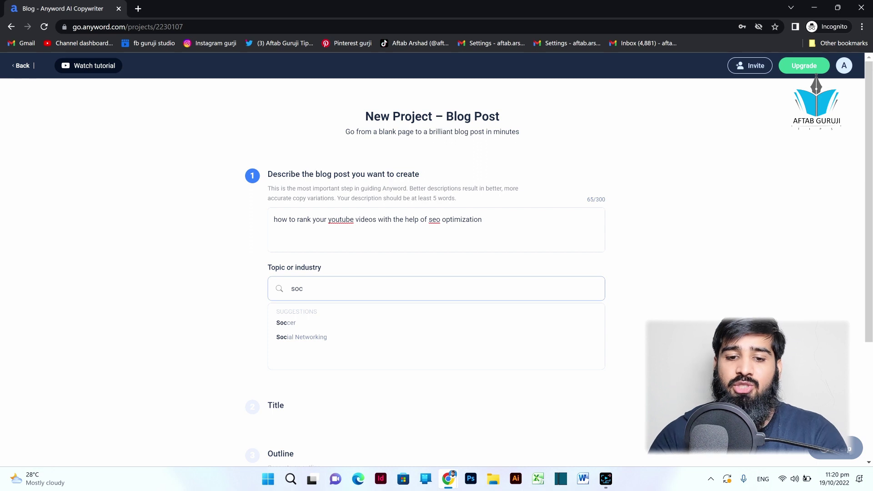
{"action": "left_click", "coordinate": [337, 339]}
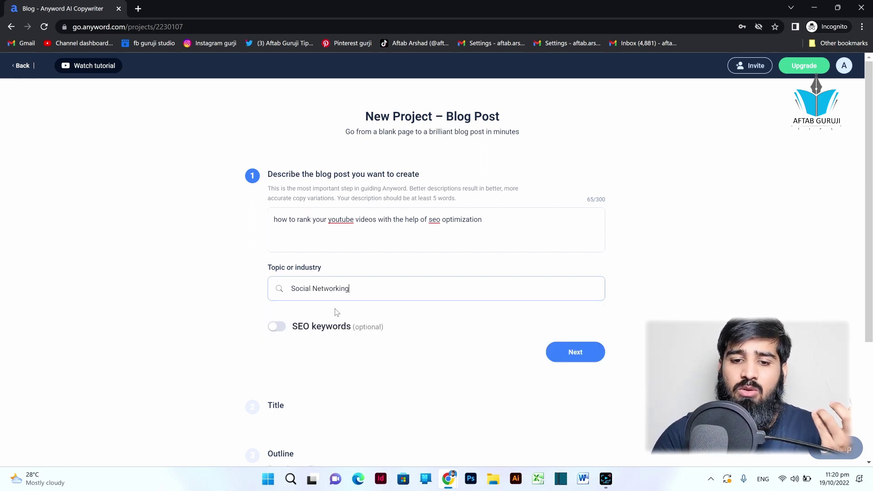
Step: Enable the optional SEO keywords and add the target keyword "youtube video seo optimization"
{"action": "scroll", "coordinate": [336, 313], "scroll_direction": "down", "scroll_amount": 2}
{"action": "left_click", "coordinate": [286, 231]}
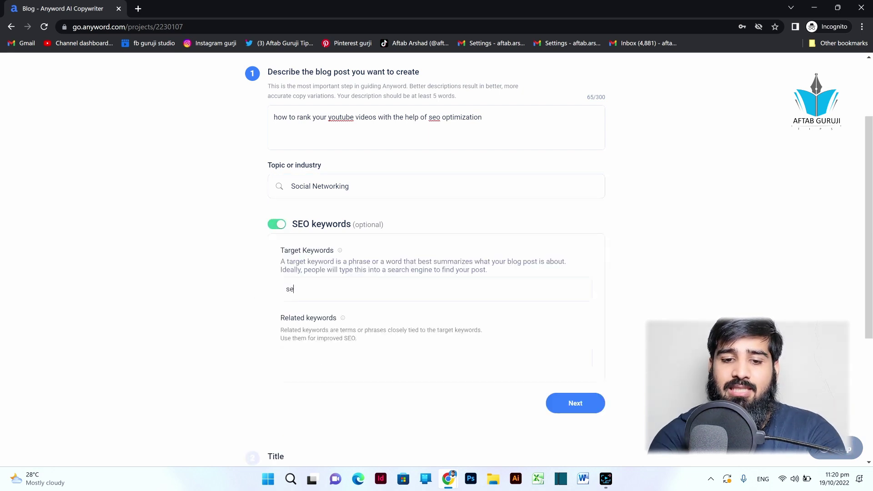
{"action": "key", "text": "ctrl+a"}
{"action": "type", "text": "youtube video seo optimization"}
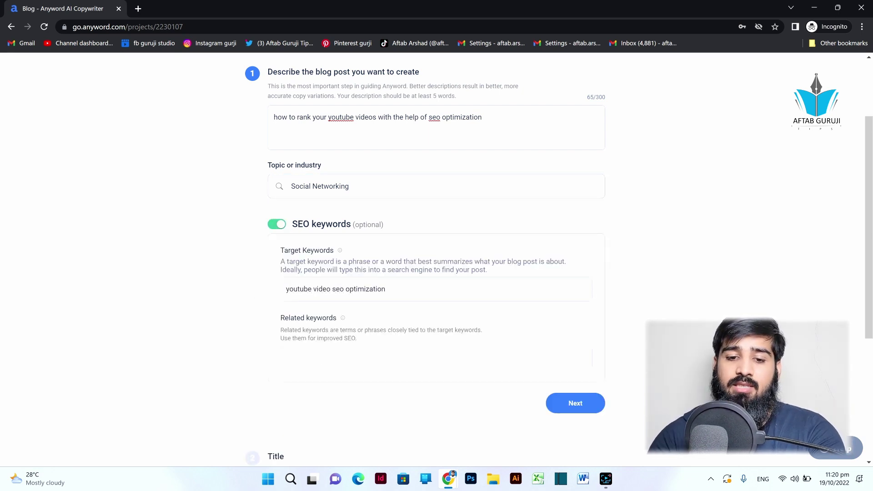
{"action": "key", "text": "Tab"}
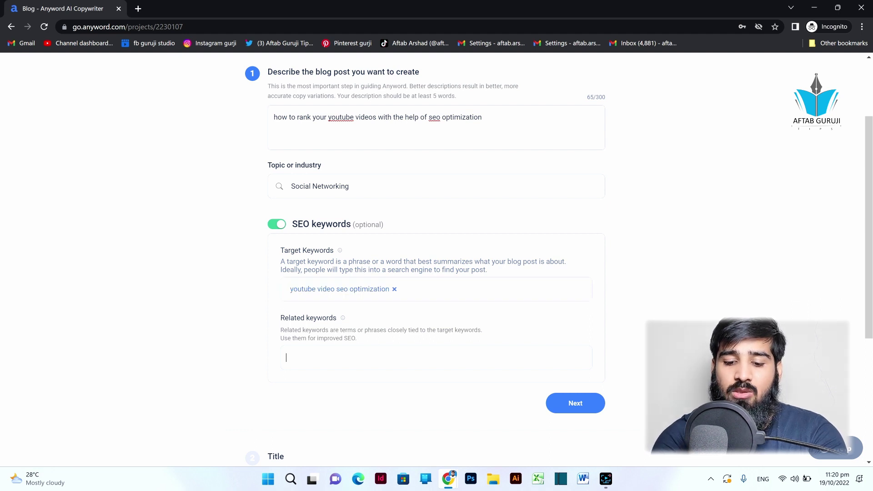
Step: Add the related keyword "video seo" and submit the description to generate titles
{"action": "type", "text": "video"}
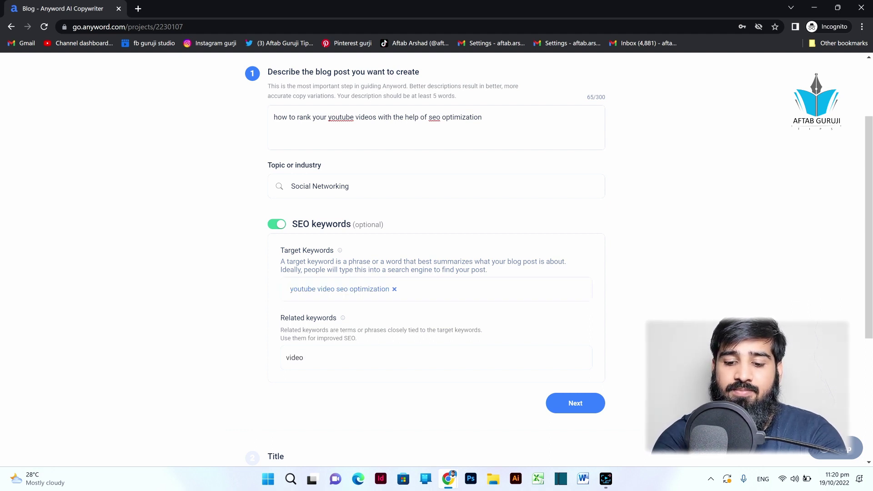
{"action": "type", "text": " seo"}
{"action": "key", "text": "Return"}
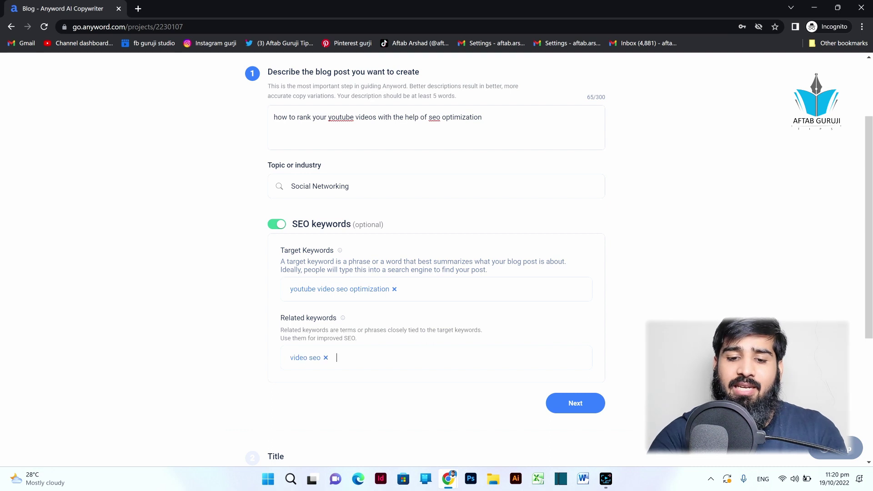
{"action": "left_click", "coordinate": [575, 403]}
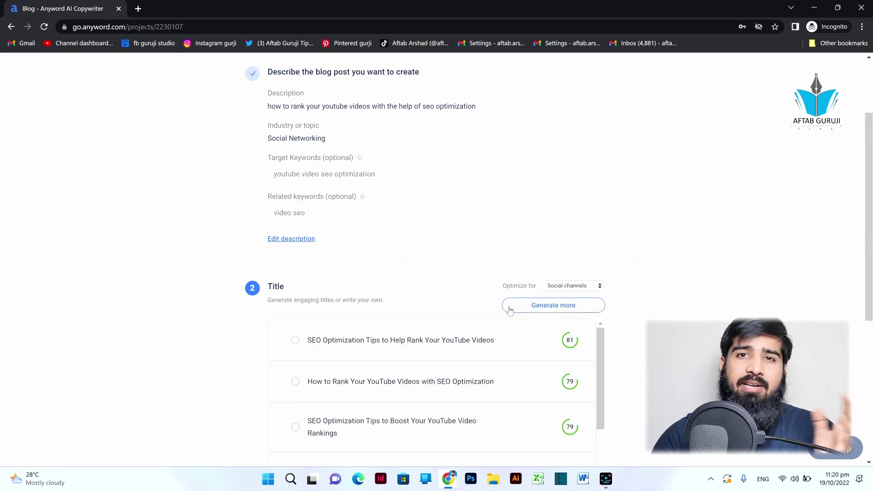
Step: Choose the title "SEO Optimization Tips to Help Rank Your YouTube Videos" and generate the outline
{"action": "scroll", "coordinate": [510, 309], "scroll_direction": "down", "scroll_amount": 1}
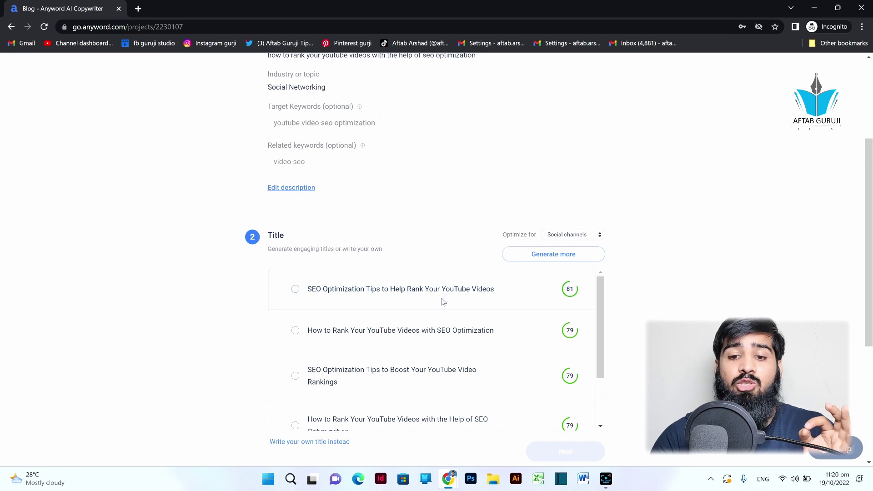
{"action": "mouse_move", "coordinate": [567, 296]}
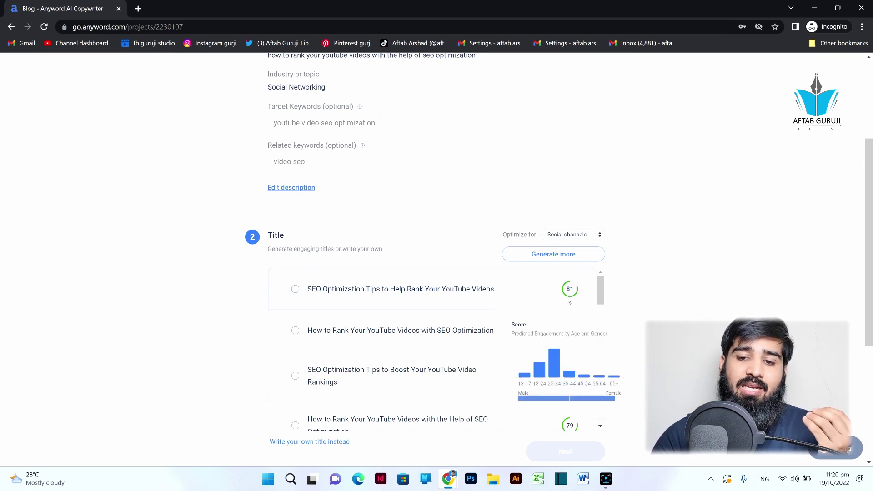
{"action": "left_click", "coordinate": [294, 290]}
{"action": "scroll", "coordinate": [533, 396], "scroll_direction": "down", "scroll_amount": 2}
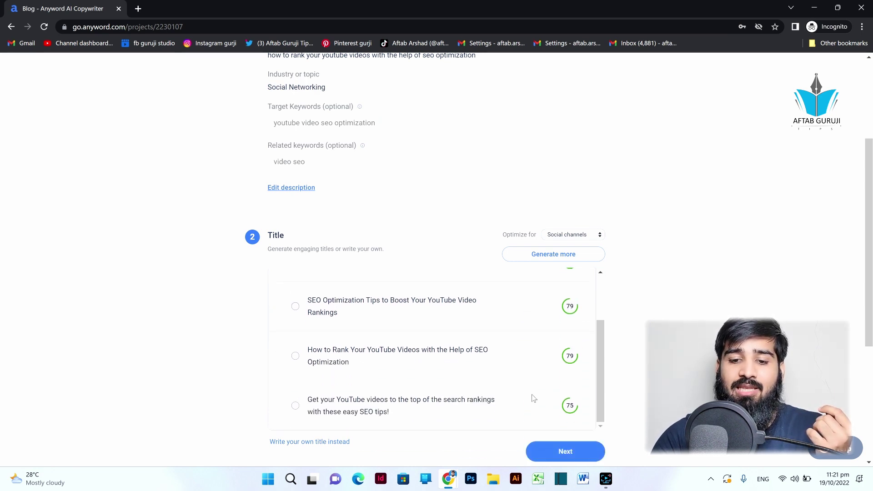
{"action": "scroll", "coordinate": [436, 259], "scroll_direction": "down", "scroll_amount": 3}
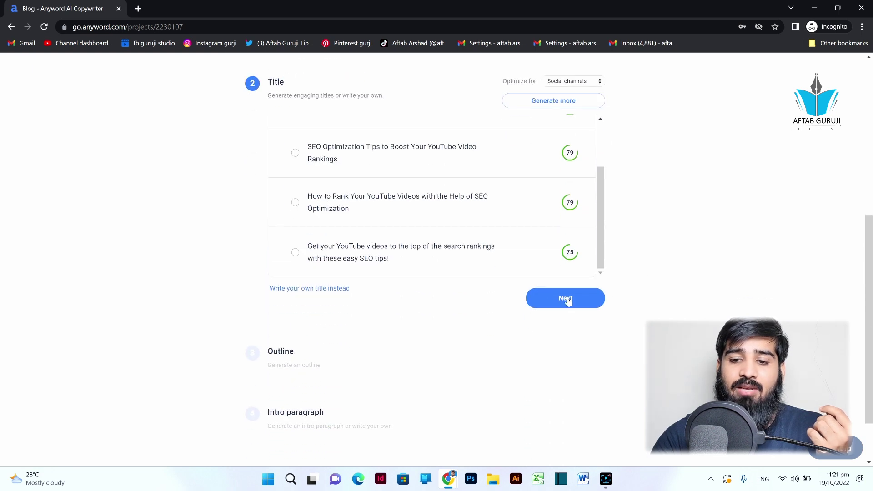
{"action": "left_click", "coordinate": [567, 299]}
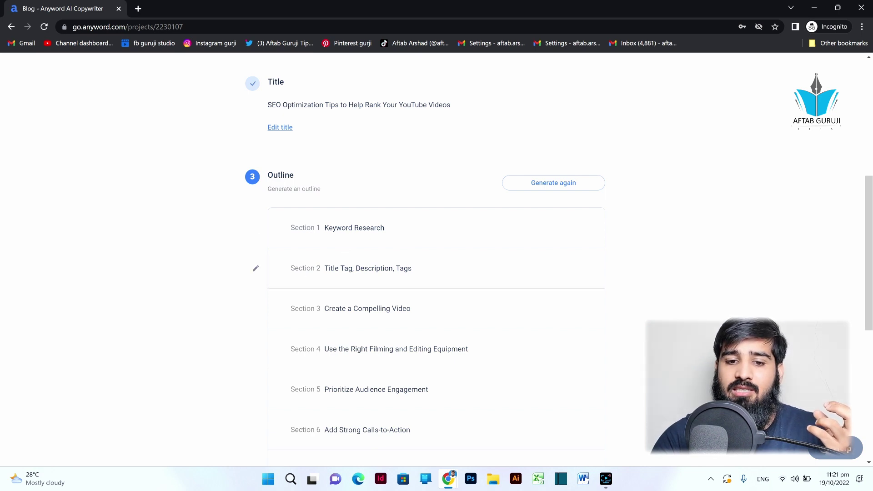
Step: Review the ten-section outline and accept it as generated to produce intro paragraphs
{"action": "left_click", "coordinate": [385, 228]}
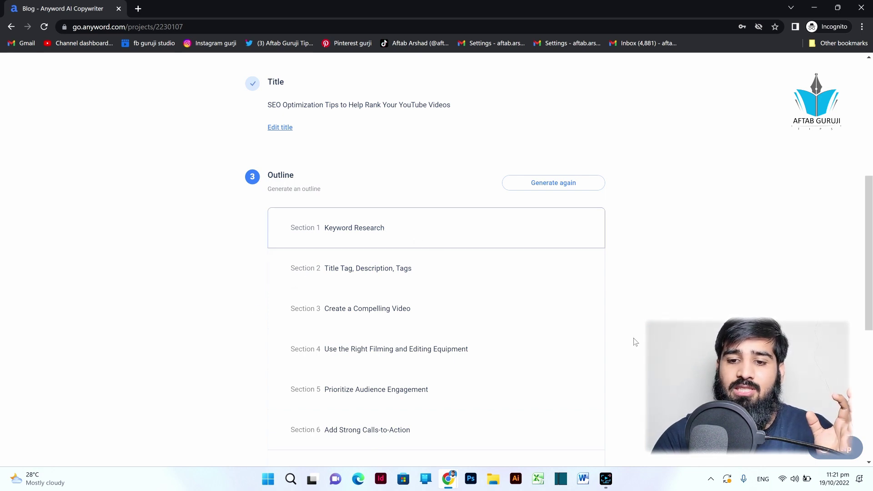
{"action": "scroll", "coordinate": [634, 341], "scroll_direction": "down", "scroll_amount": 3}
{"action": "scroll", "coordinate": [407, 310], "scroll_direction": "down", "scroll_amount": 4}
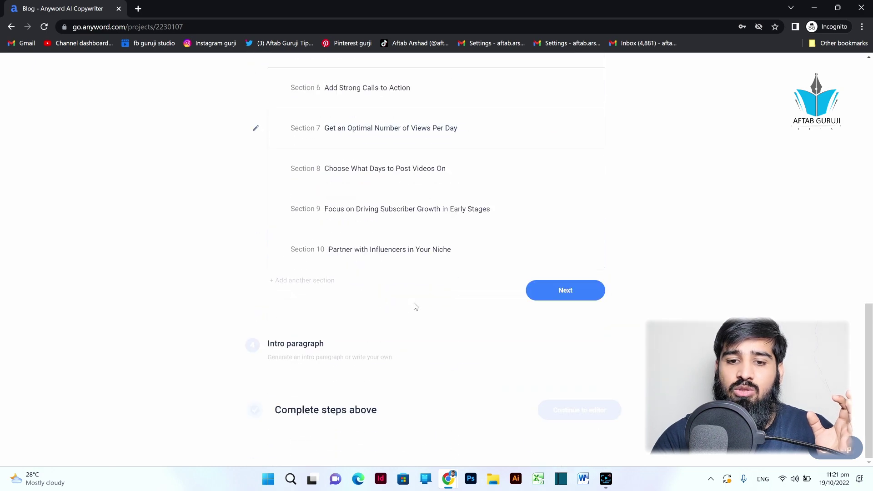
{"action": "left_click", "coordinate": [562, 292]}
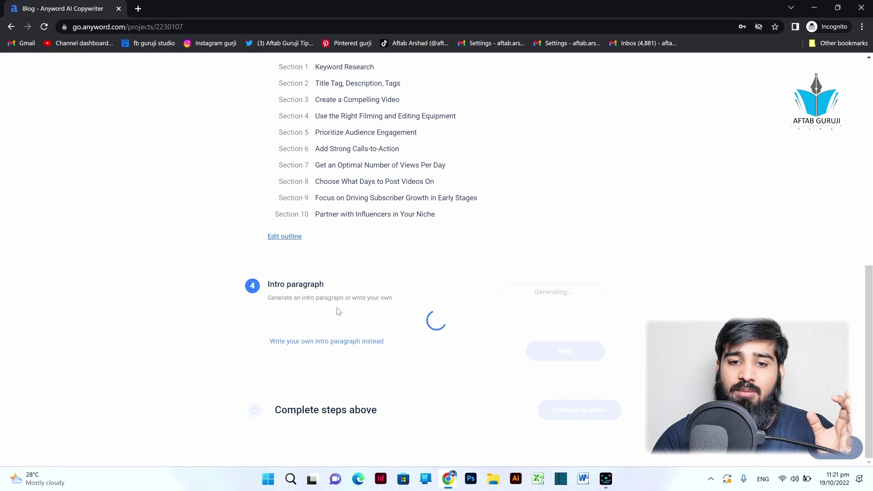
Step: Select the first suggested intro paragraph, beginning "YouTube videos are very popular on the web"
{"action": "scroll", "coordinate": [384, 227], "scroll_direction": "up", "scroll_amount": 3}
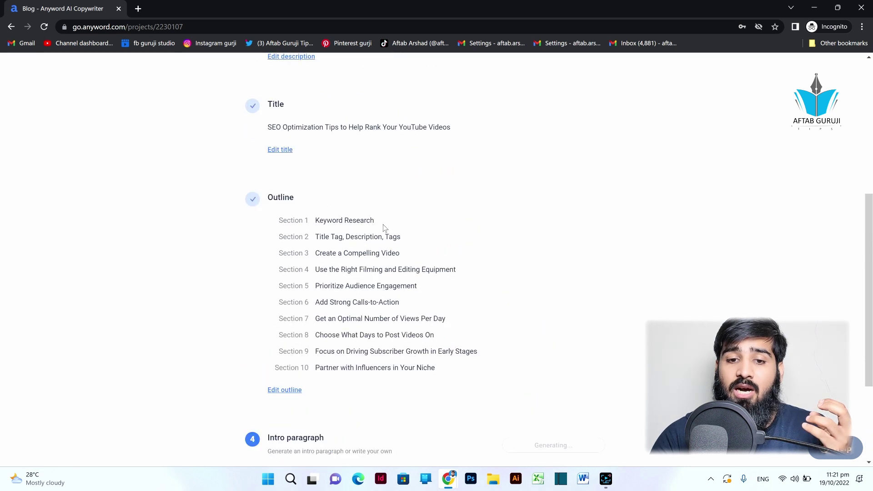
{"action": "scroll", "coordinate": [237, 120], "scroll_direction": "down", "scroll_amount": 1}
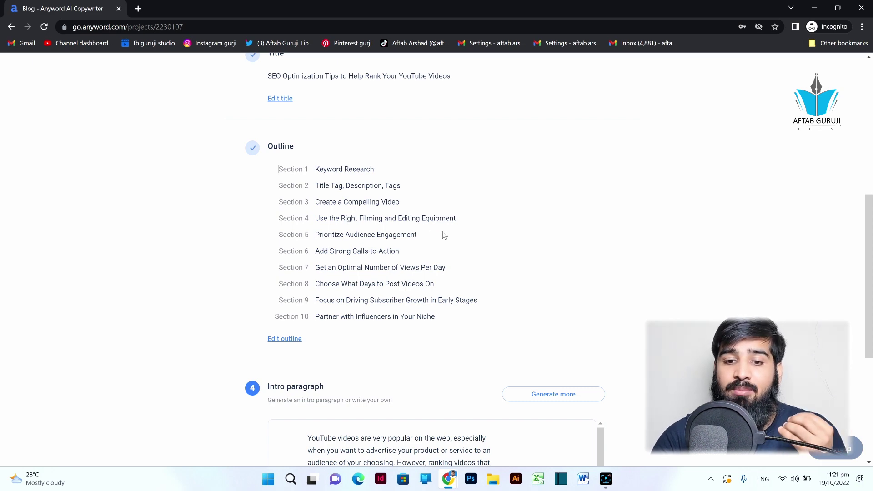
{"action": "scroll", "coordinate": [390, 296], "scroll_direction": "down", "scroll_amount": 5}
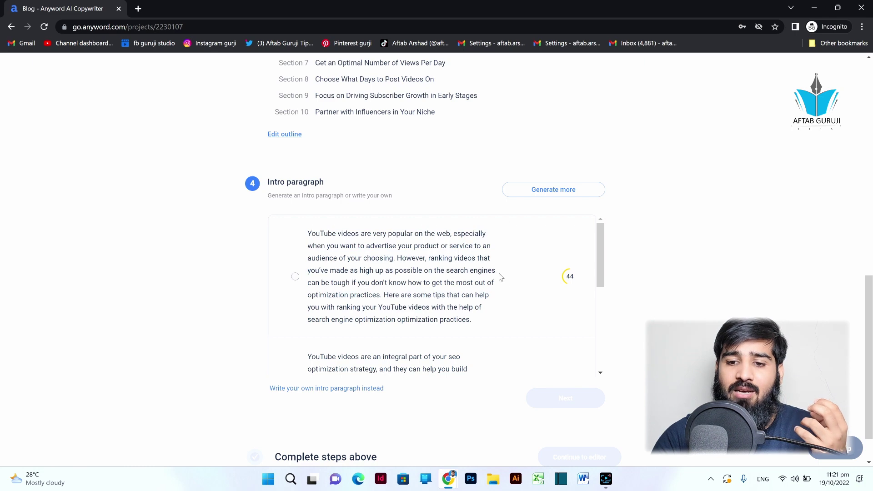
{"action": "scroll", "coordinate": [557, 295], "scroll_direction": "down", "scroll_amount": 1}
{"action": "scroll", "coordinate": [558, 294], "scroll_direction": "up", "scroll_amount": 1}
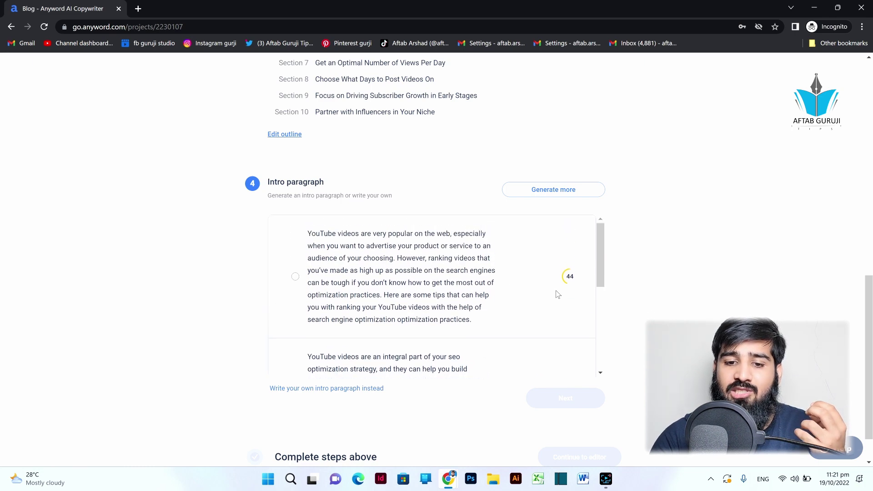
{"action": "left_click", "coordinate": [295, 277]}
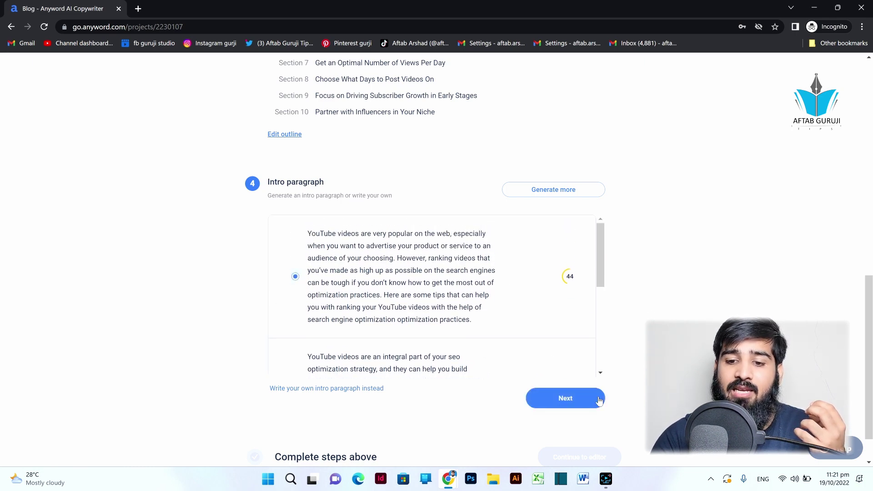
Step: Accept the selected intro paragraph, continue to the blog editor and dismiss the Project Brief tip
{"action": "left_click", "coordinate": [597, 402]}
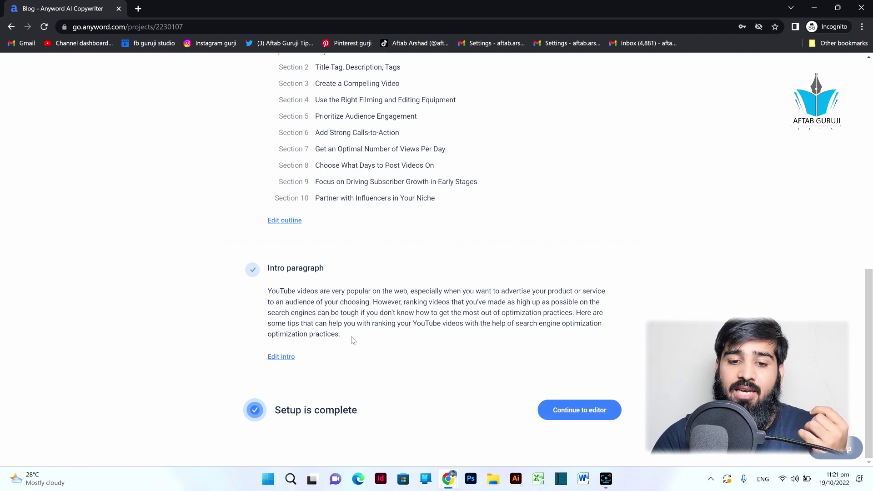
{"action": "left_click", "coordinate": [613, 417]}
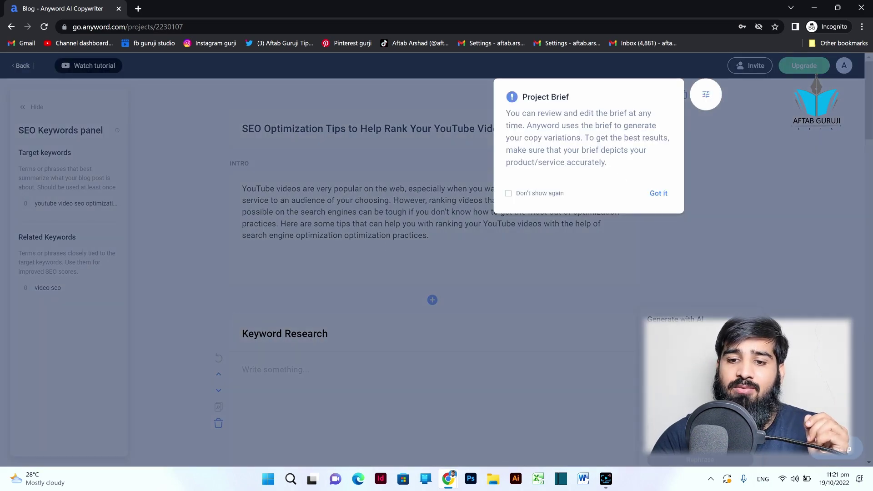
{"action": "left_click", "coordinate": [659, 192]}
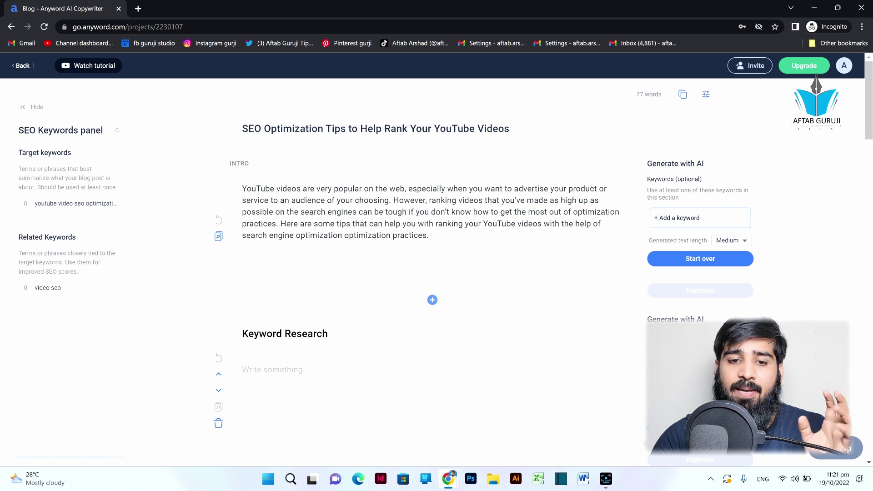
Step: Generate the Keyword Research section with the instruction "how to find a good keyword"
{"action": "scroll", "coordinate": [460, 318], "scroll_direction": "down", "scroll_amount": 2}
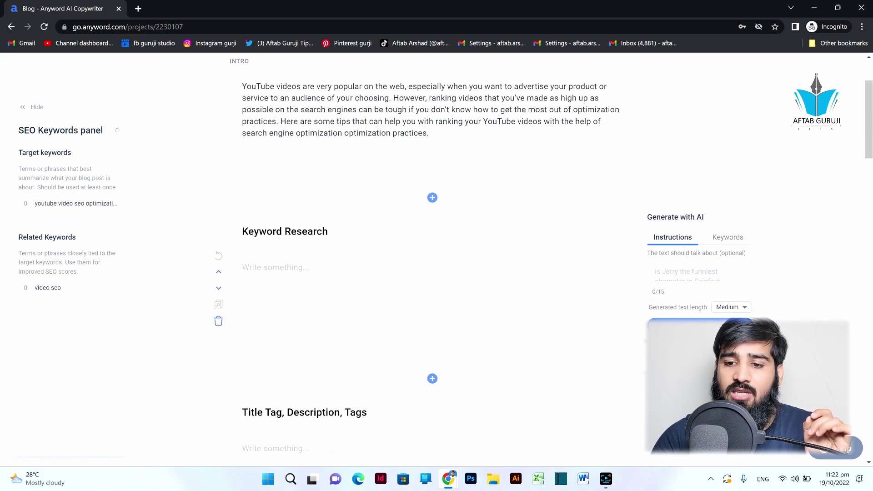
{"action": "left_click", "coordinate": [657, 276]}
{"action": "type", "text": "how to find a good keyword"}
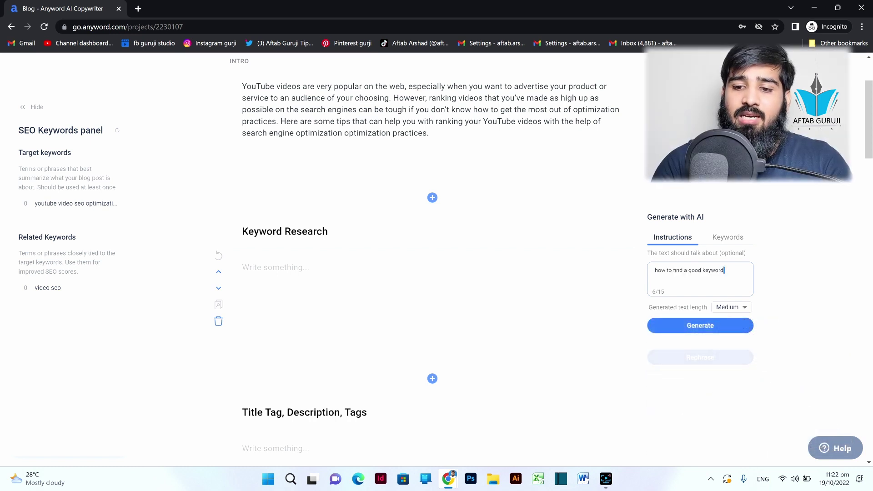
{"action": "left_click", "coordinate": [721, 326]}
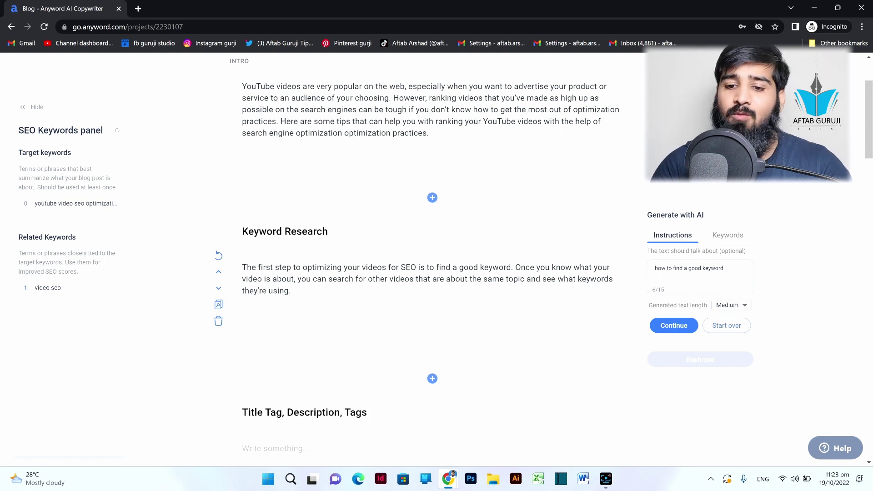
Step: Look through the draft's remaining sections and their text-generation options, from "Title Tag, Description, Tags" onward
{"action": "scroll", "coordinate": [487, 300], "scroll_direction": "down", "scroll_amount": 3}
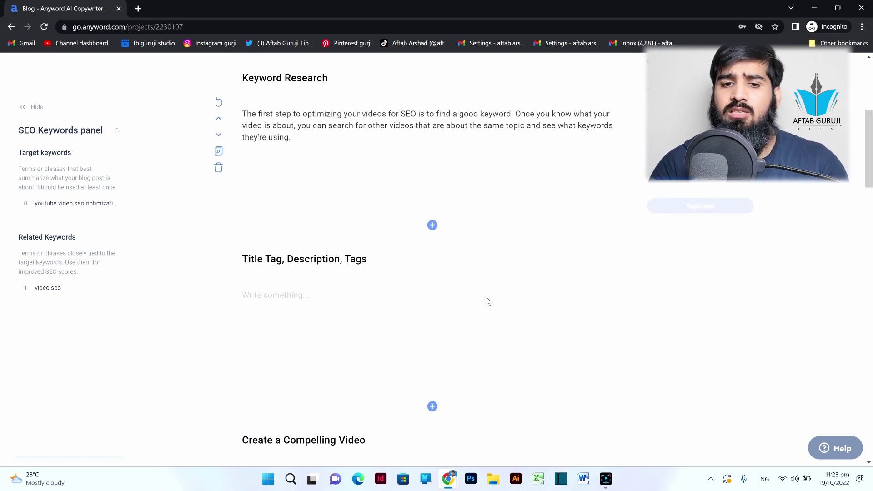
{"action": "scroll", "coordinate": [473, 295], "scroll_direction": "down", "scroll_amount": 1}
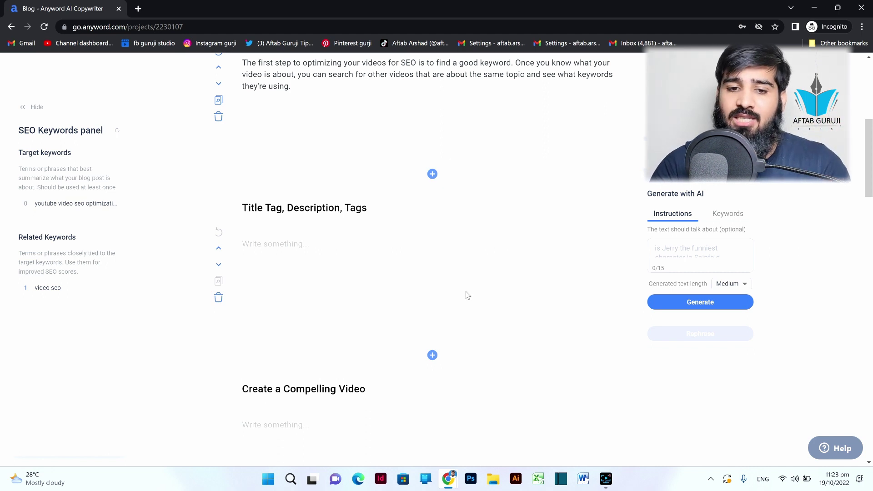
{"action": "scroll", "coordinate": [467, 294], "scroll_direction": "down", "scroll_amount": 1}
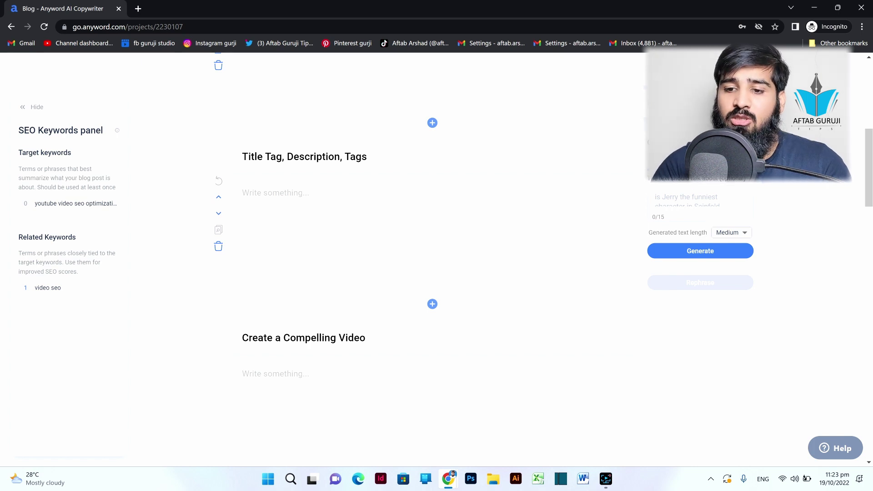
{"action": "left_click", "coordinate": [656, 197]}
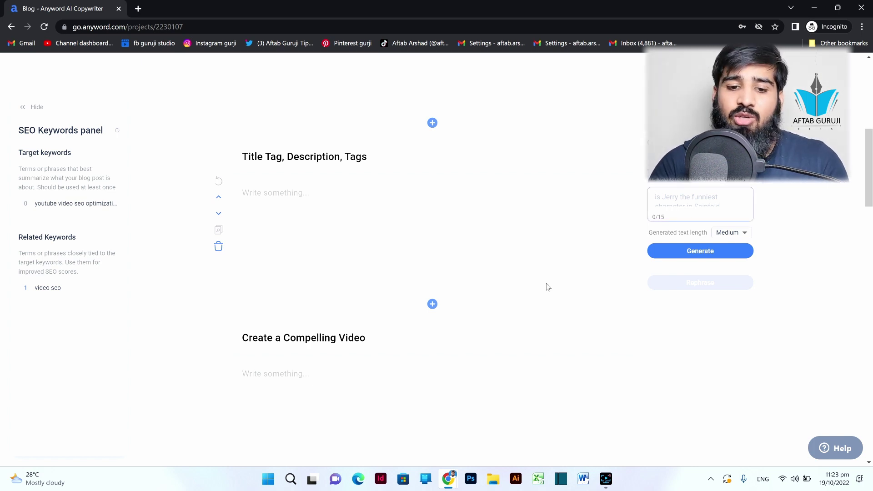
{"action": "scroll", "coordinate": [316, 355], "scroll_direction": "down", "scroll_amount": 7}
{"action": "scroll", "coordinate": [316, 354], "scroll_direction": "down", "scroll_amount": 10}
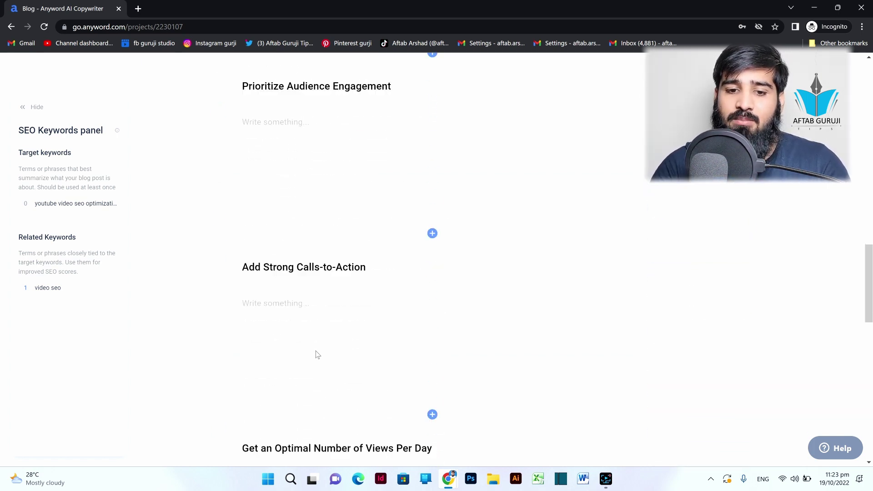
{"action": "scroll", "coordinate": [316, 354], "scroll_direction": "up", "scroll_amount": 17}
{"action": "scroll", "coordinate": [317, 355], "scroll_direction": "up", "scroll_amount": 6}
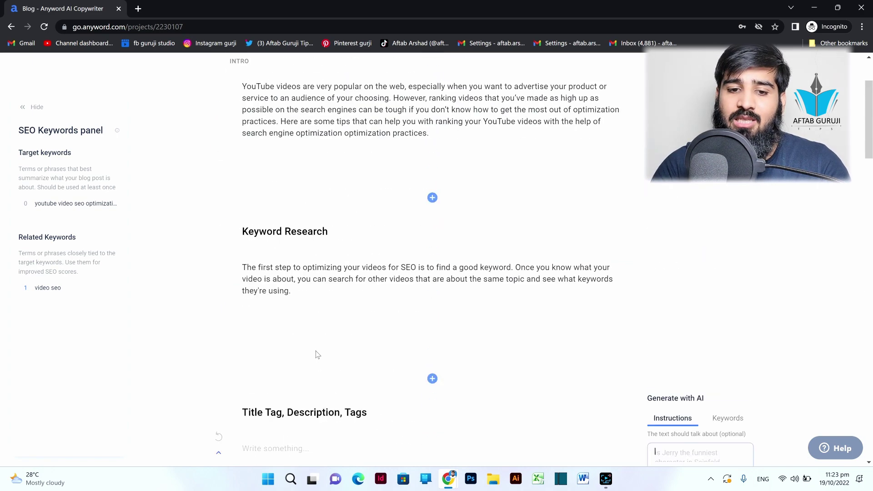
{"action": "scroll", "coordinate": [317, 355], "scroll_direction": "down", "scroll_amount": 5}
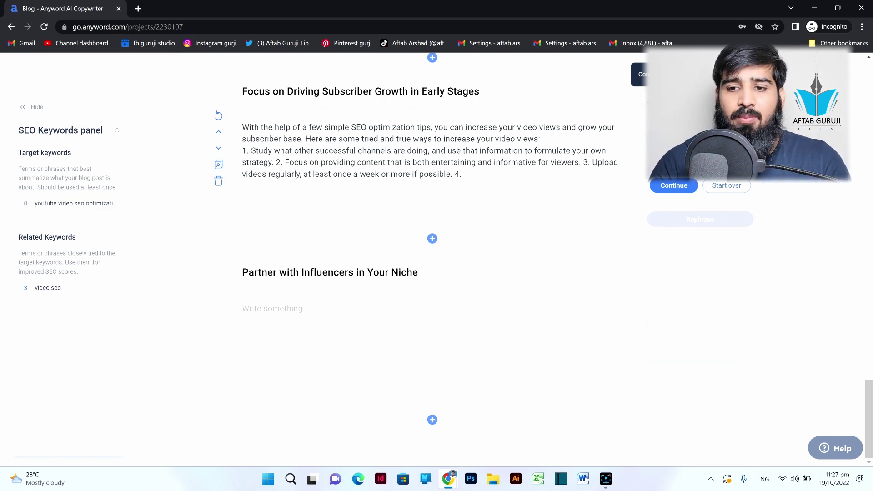
Step: Examine the generated text length choices and the keyword option for the "Partner with Influencers in Your Niche" section
{"action": "left_click", "coordinate": [391, 358]}
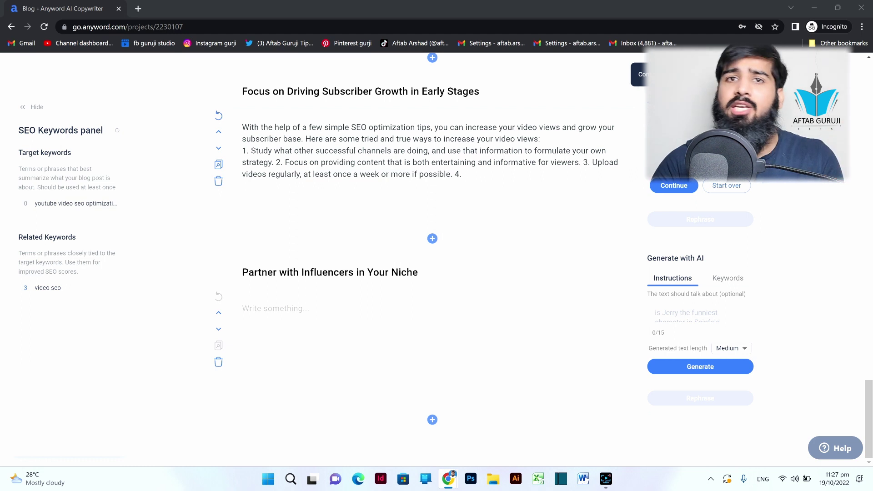
{"action": "left_click", "coordinate": [693, 369]}
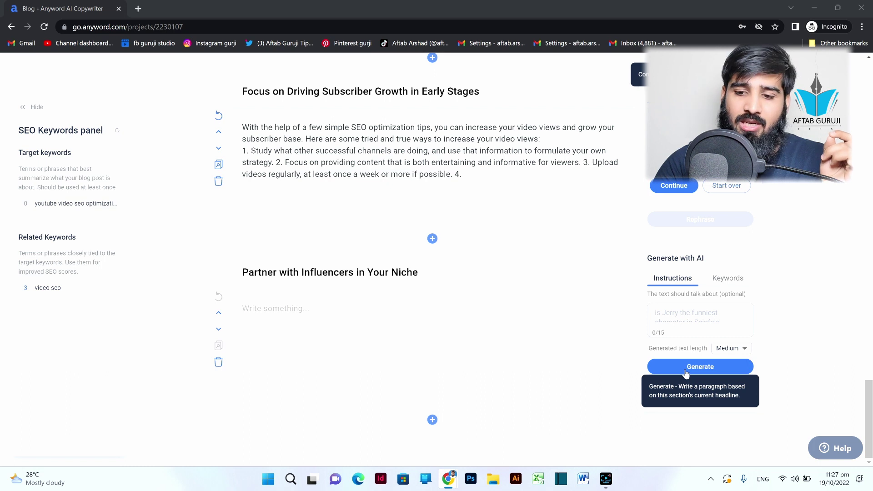
{"action": "left_click", "coordinate": [742, 349]}
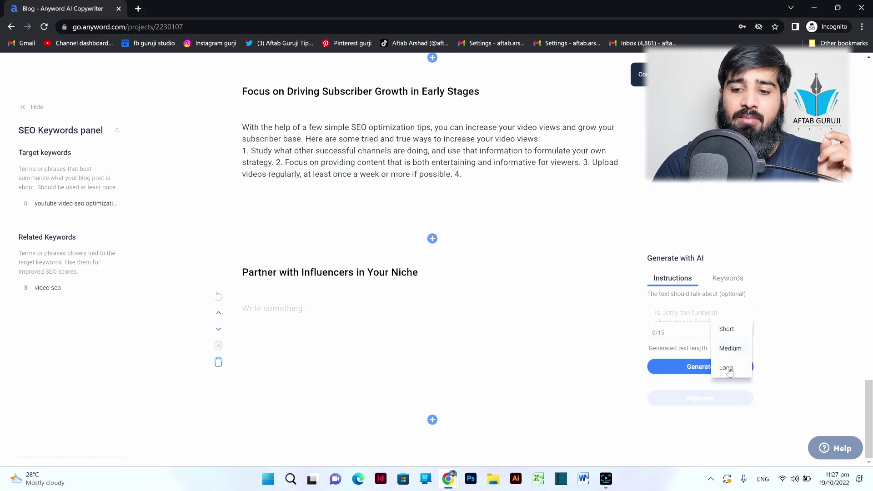
{"action": "left_click", "coordinate": [726, 349]}
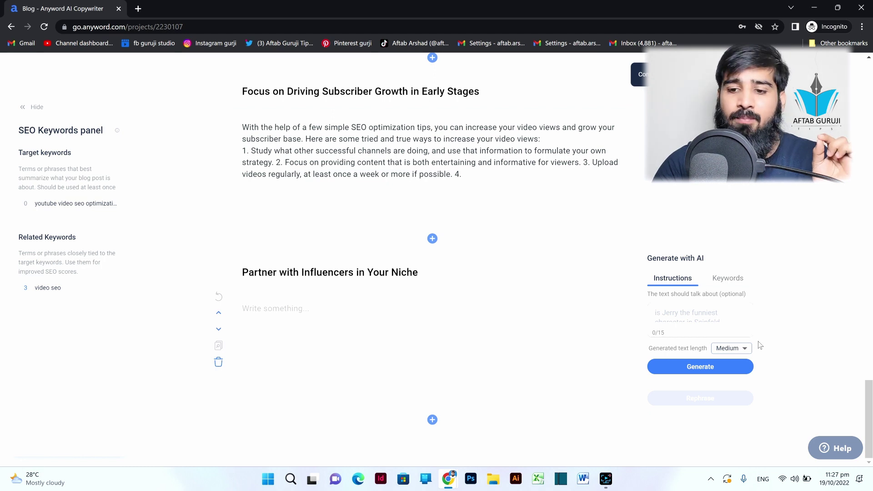
{"action": "left_click", "coordinate": [729, 348]}
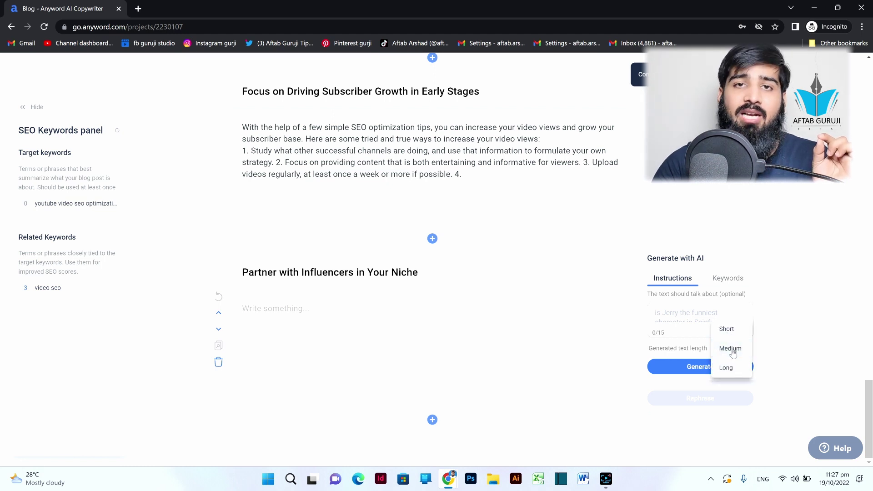
{"action": "left_click", "coordinate": [674, 350]}
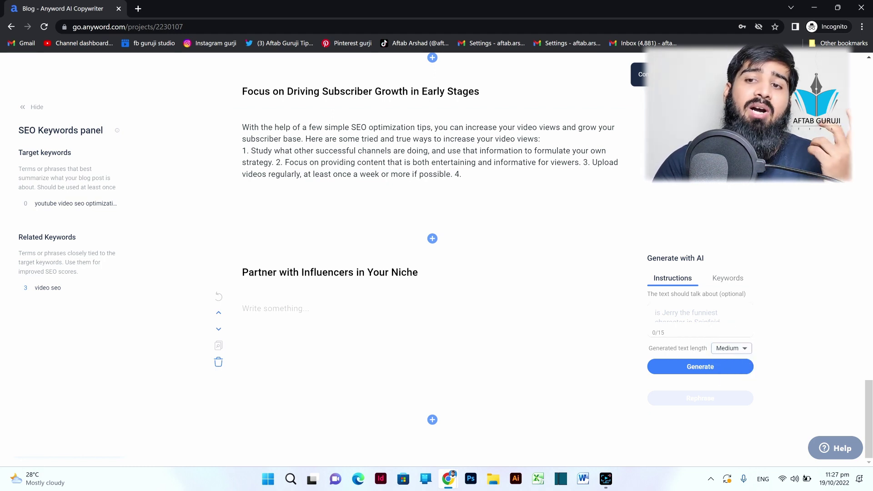
{"action": "left_click", "coordinate": [729, 278]}
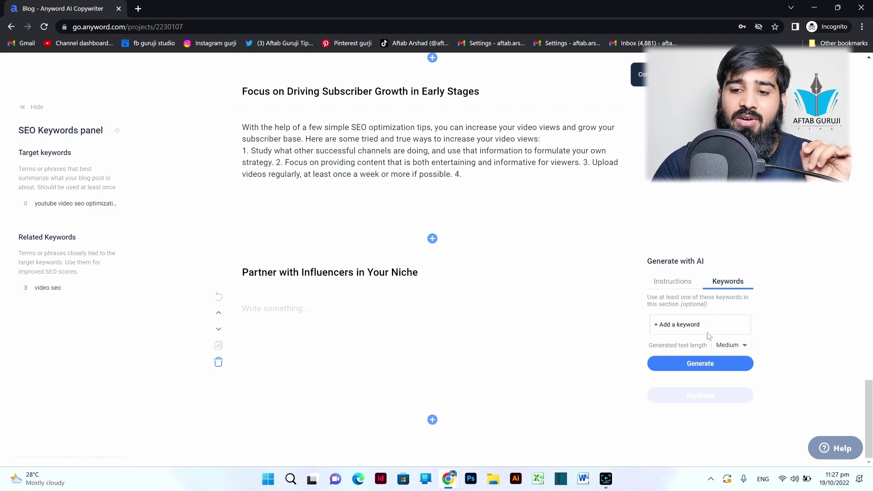
{"action": "left_click", "coordinate": [673, 281]}
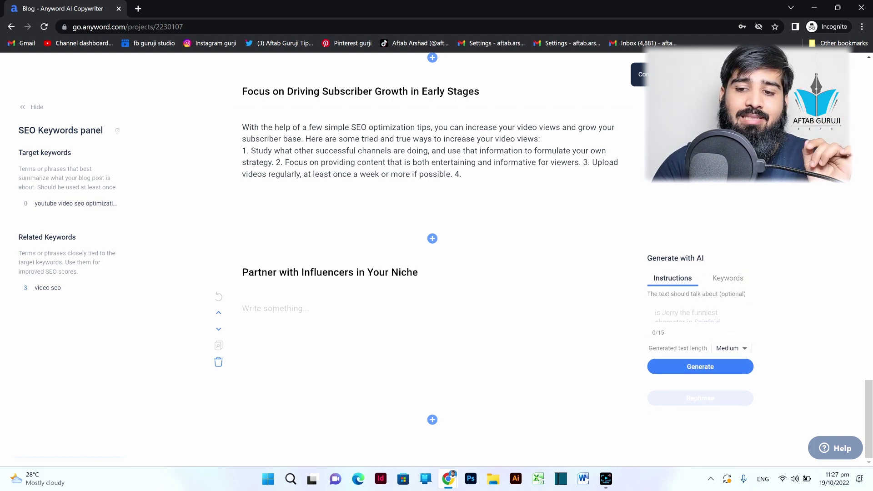
Step: Generate a medium-length paragraph for the "Partner with Influencers in Your Niche" section and extend it with a continuation
{"action": "left_click", "coordinate": [706, 364]}
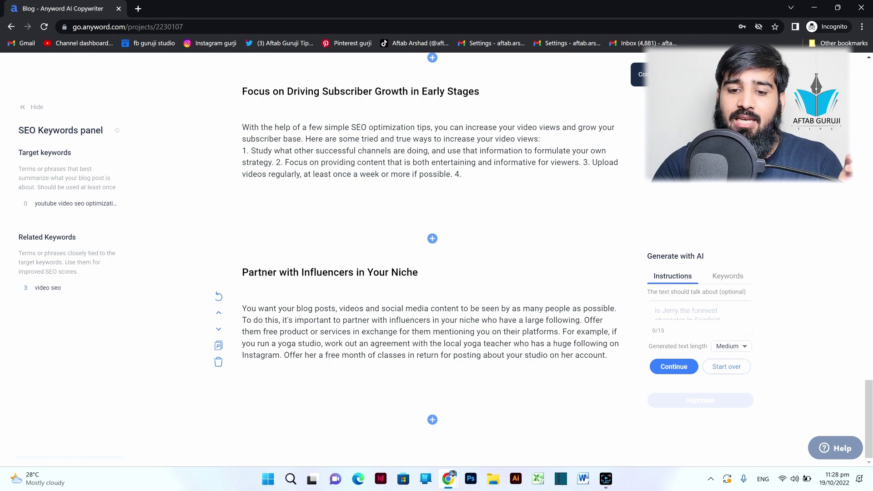
{"action": "left_click", "coordinate": [674, 366]}
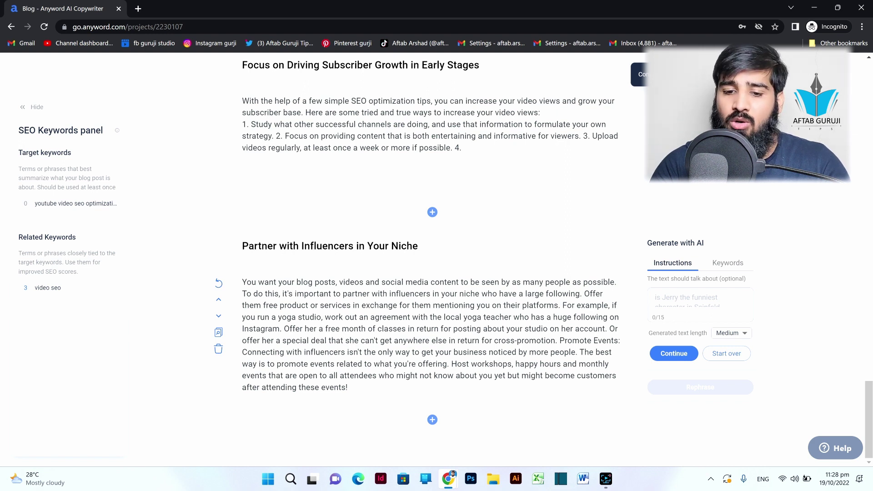
Step: Run a plagiarism check on the "Partner with Influencers in Your Niche" section and close the report
{"action": "left_click", "coordinate": [220, 334]}
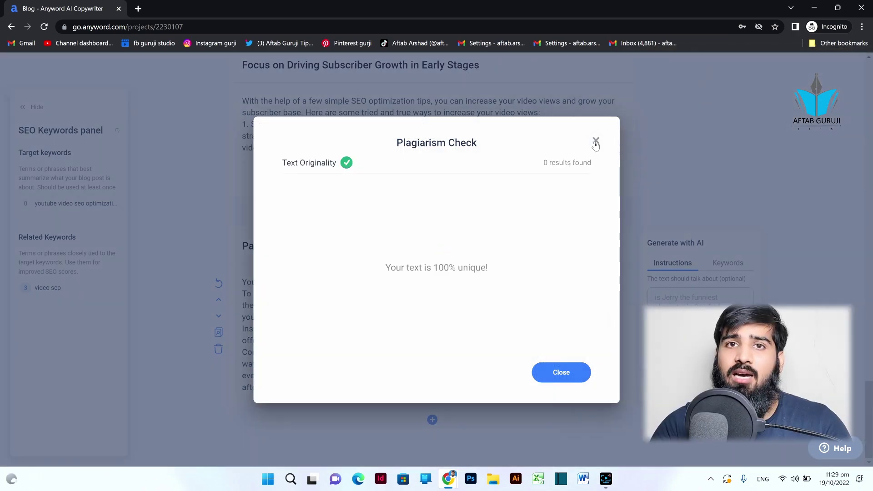
{"action": "left_click", "coordinate": [596, 142]}
Step: Copy the whole blog post and paste it into a blank Microsoft Word document, closing the activation wizard
{"action": "scroll", "coordinate": [596, 145], "scroll_direction": "up", "scroll_amount": 8}
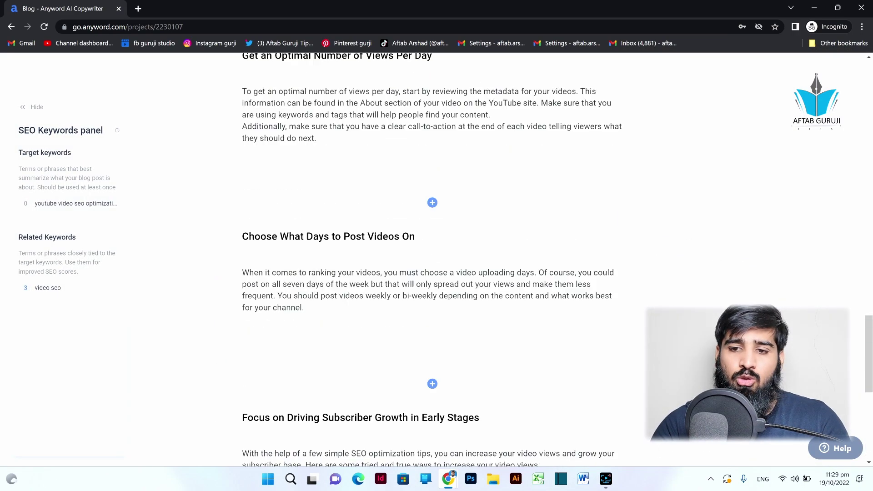
{"action": "scroll", "coordinate": [632, 104], "scroll_direction": "up", "scroll_amount": 15}
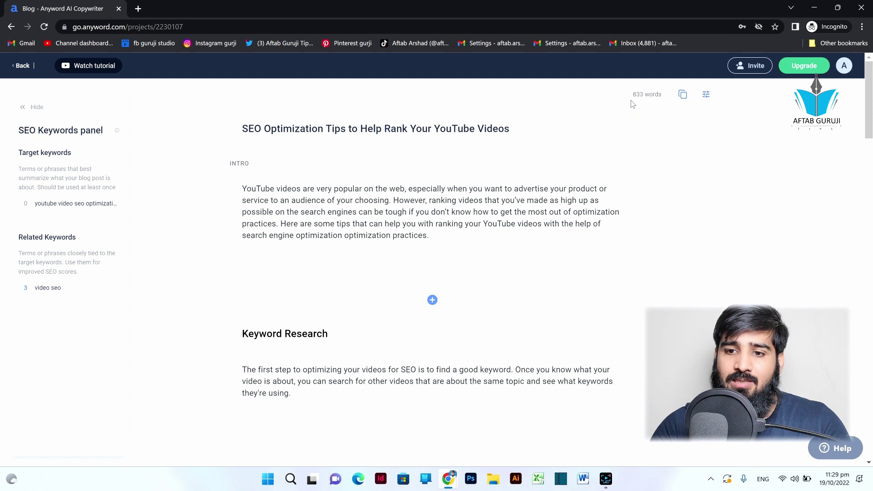
{"action": "left_click", "coordinate": [683, 96]}
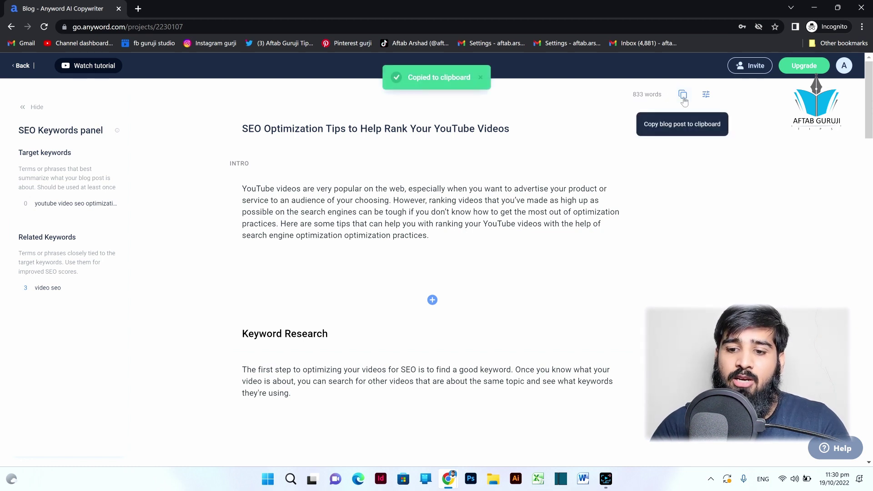
{"action": "left_click", "coordinate": [580, 480]}
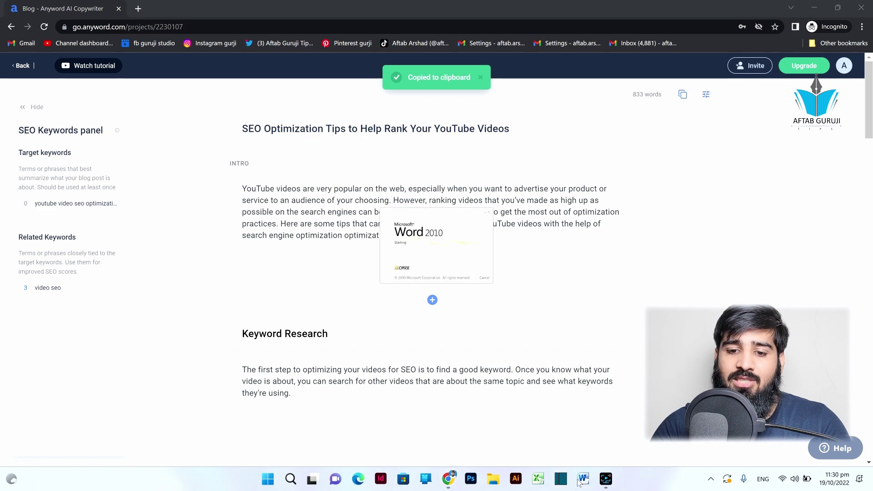
{"action": "mouse_move", "coordinate": [500, 252]}
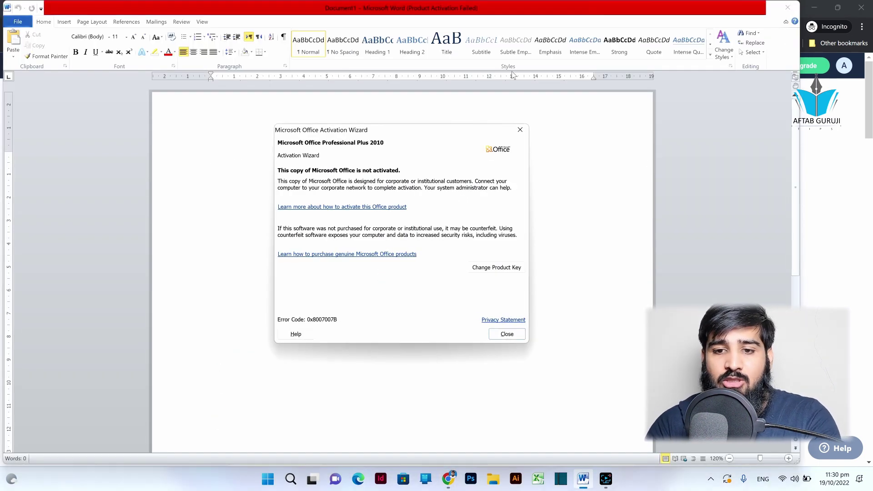
{"action": "left_click", "coordinate": [520, 130]}
{"action": "key", "text": "ctrl+v"}
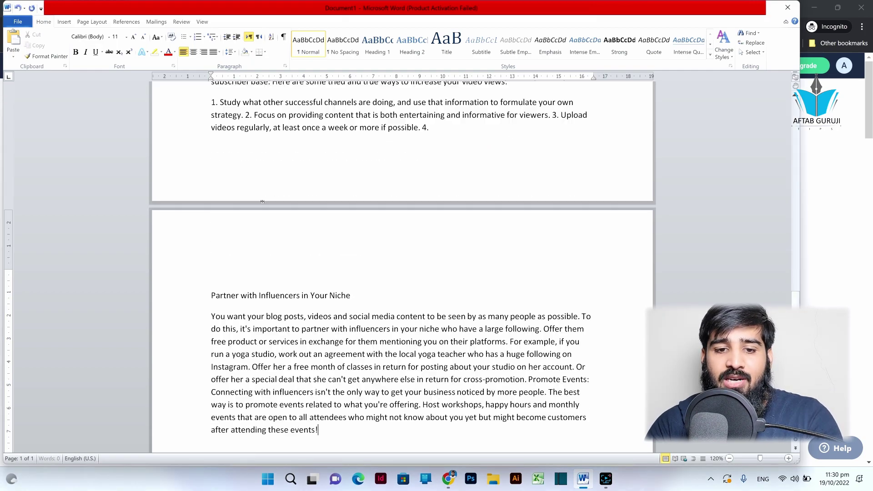
Step: Read through the pasted article in Word from the title down through its sections, and return to the Anyword editor
{"action": "scroll", "coordinate": [262, 202], "scroll_direction": "down", "scroll_amount": 5}
{"action": "scroll", "coordinate": [262, 202], "scroll_direction": "up", "scroll_amount": 20}
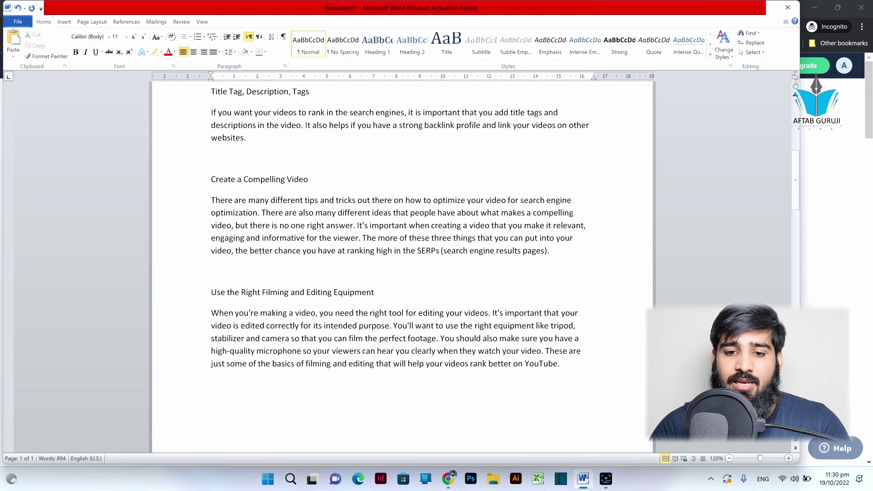
{"action": "scroll", "coordinate": [263, 201], "scroll_direction": "up", "scroll_amount": 8}
{"action": "triple_click", "coordinate": [316, 157]}
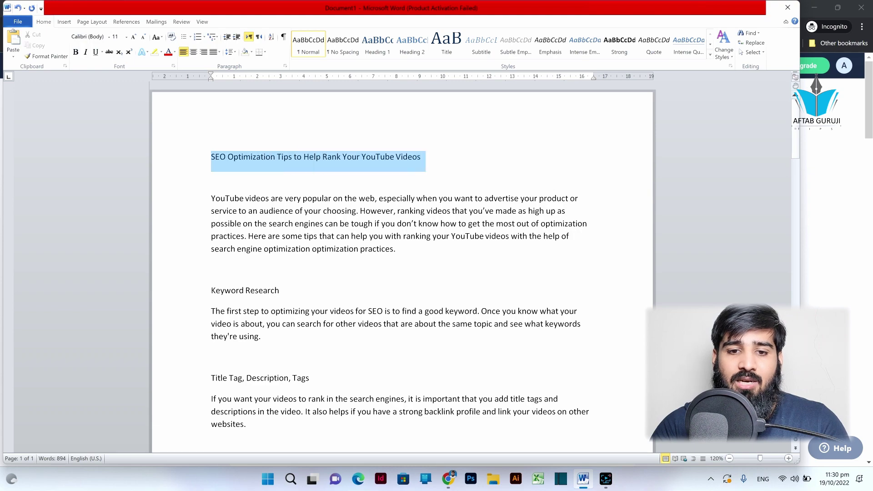
{"action": "left_click", "coordinate": [315, 157]}
{"action": "scroll", "coordinate": [316, 156], "scroll_direction": "down", "scroll_amount": 2}
{"action": "scroll", "coordinate": [316, 157], "scroll_direction": "down", "scroll_amount": 9}
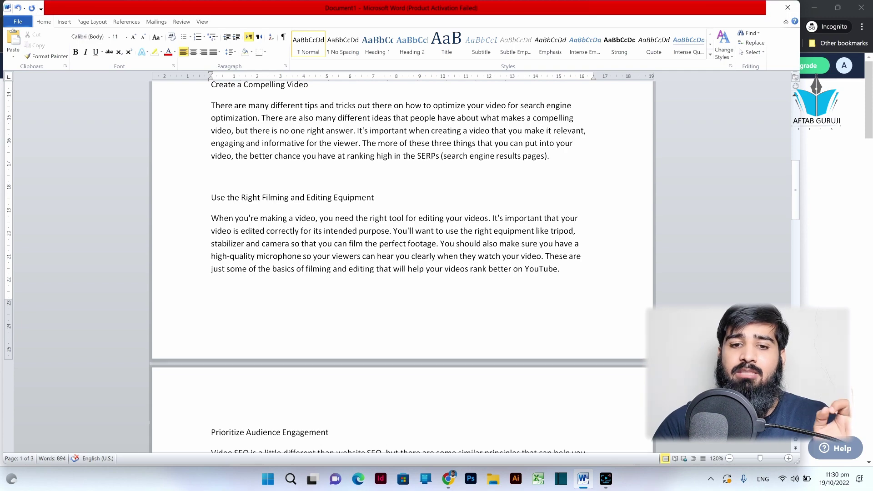
{"action": "scroll", "coordinate": [402, 264], "scroll_direction": "down", "scroll_amount": 10}
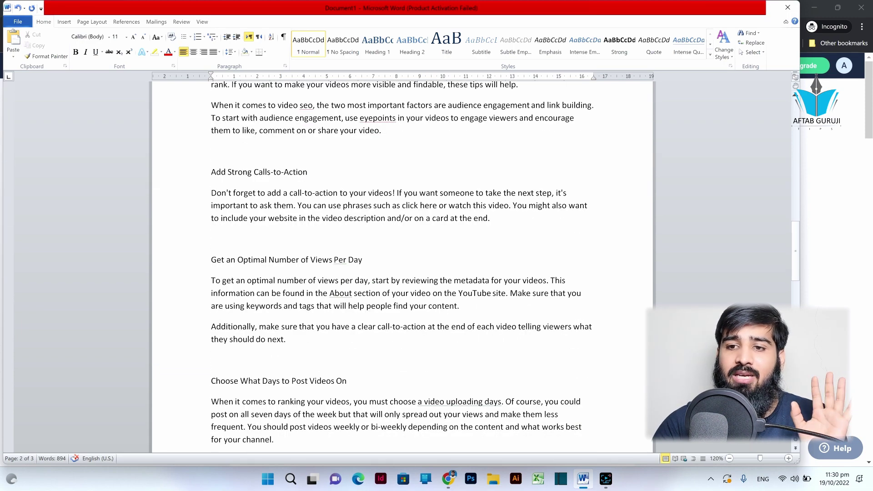
{"action": "left_click", "coordinate": [750, 9]}
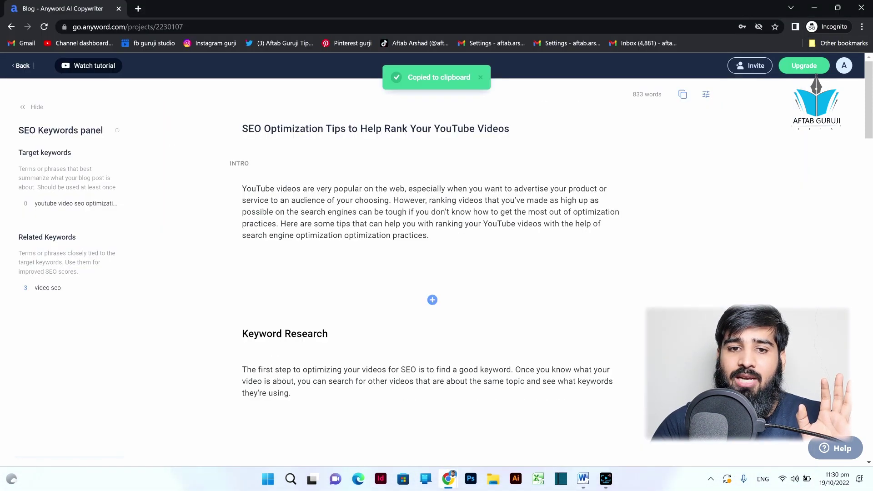
Step: Search Google for a plagiarism checker in a new browser tab and open the plagiarismdetector.net checker at its text box
{"action": "left_click", "coordinate": [138, 8]}
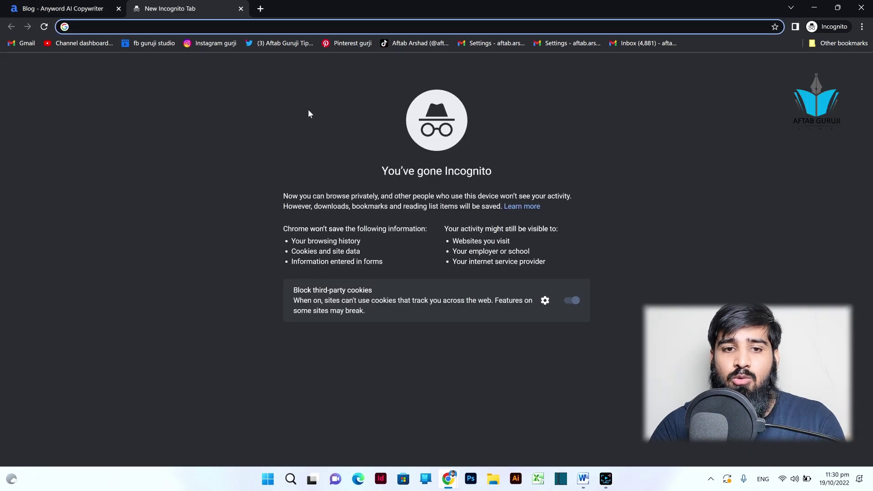
{"action": "type", "text": "p"}
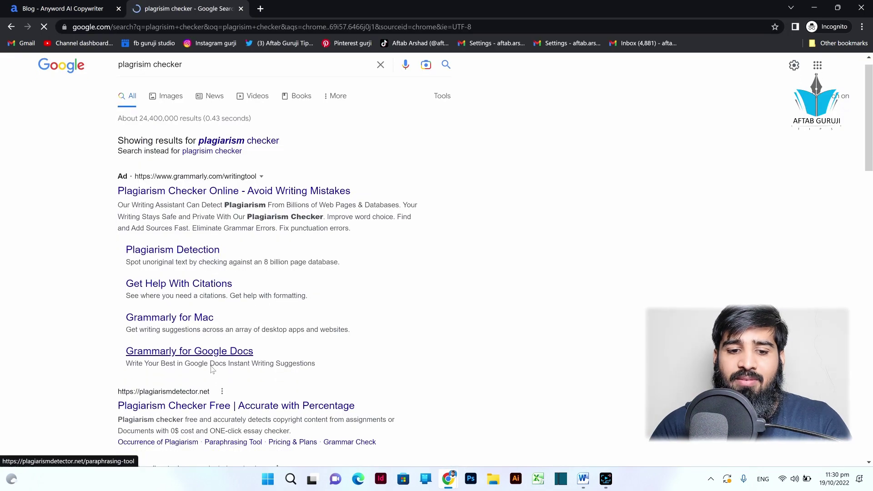
{"action": "scroll", "coordinate": [266, 320], "scroll_direction": "down", "scroll_amount": 2}
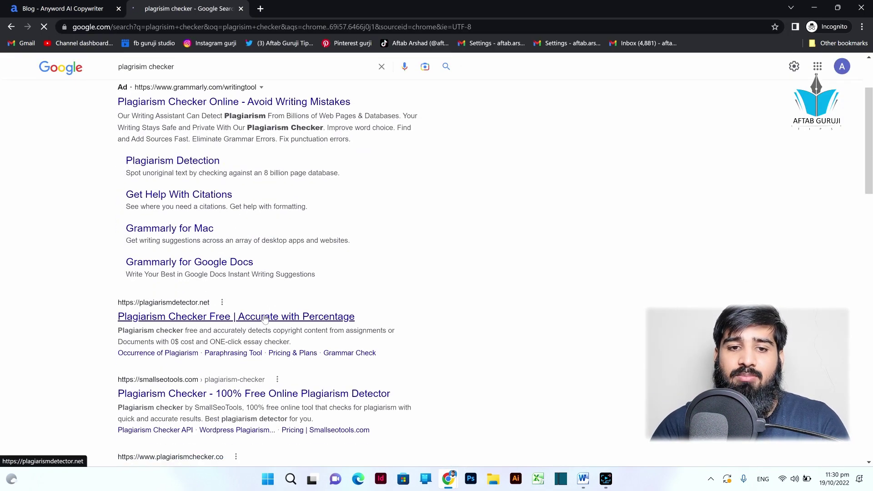
{"action": "left_click", "coordinate": [265, 317]}
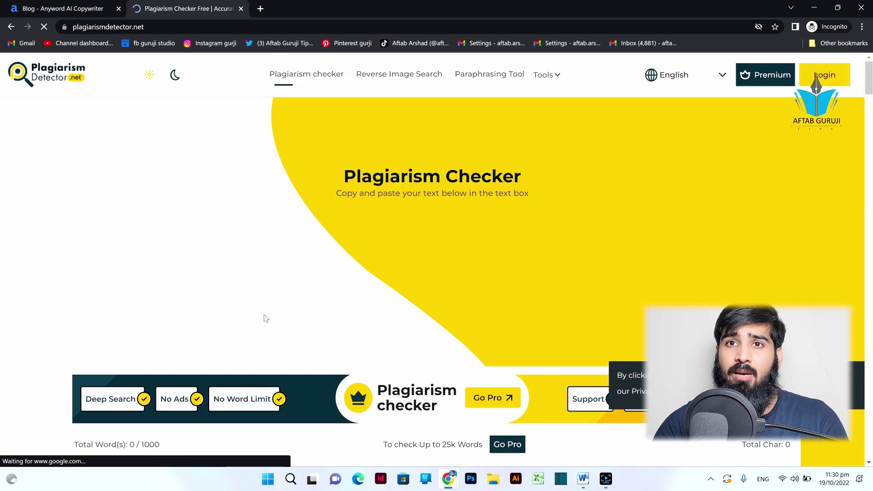
{"action": "scroll", "coordinate": [396, 295], "scroll_direction": "down", "scroll_amount": 3}
{"action": "scroll", "coordinate": [397, 294], "scroll_direction": "down", "scroll_amount": 4}
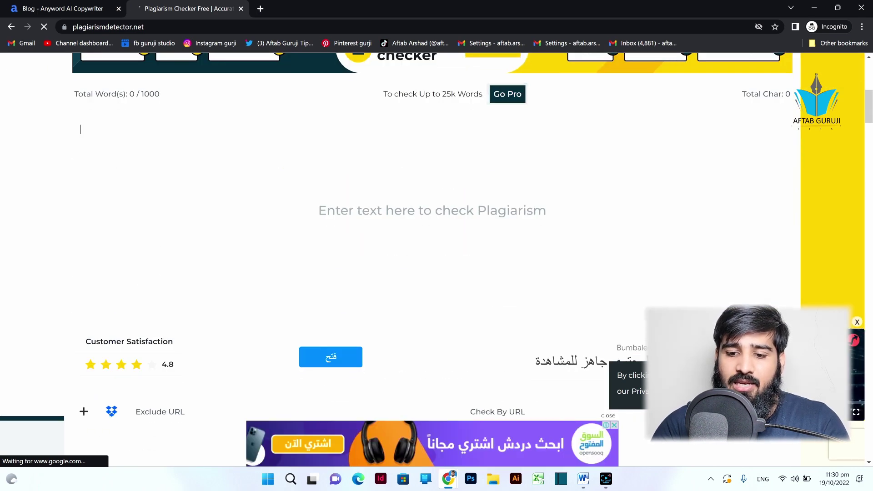
Step: Switch to Word and copy the article from its title through the end of the "Create a Compelling Video" section
{"action": "left_click", "coordinate": [583, 478]}
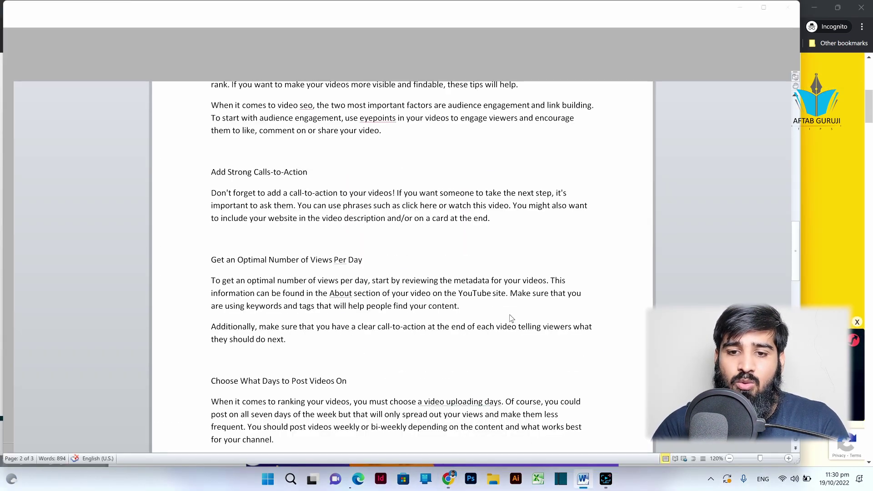
{"action": "scroll", "coordinate": [511, 317], "scroll_direction": "up", "scroll_amount": 5}
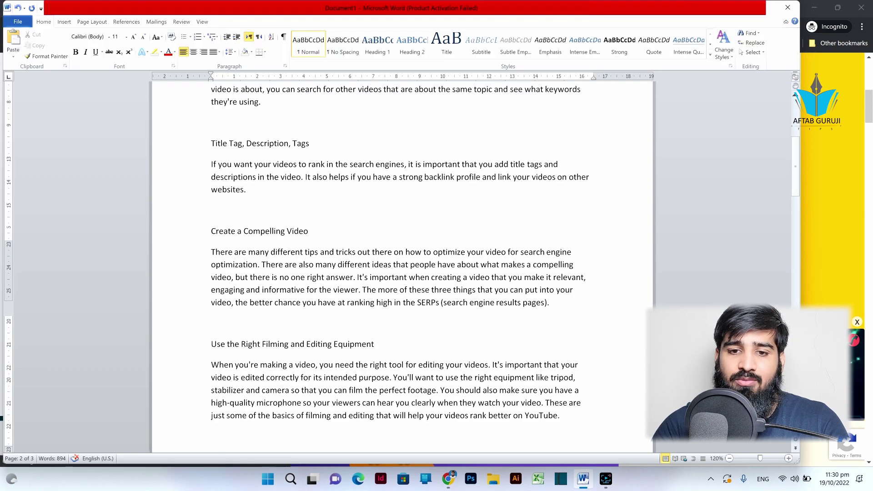
{"action": "scroll", "coordinate": [403, 266], "scroll_direction": "up", "scroll_amount": 5}
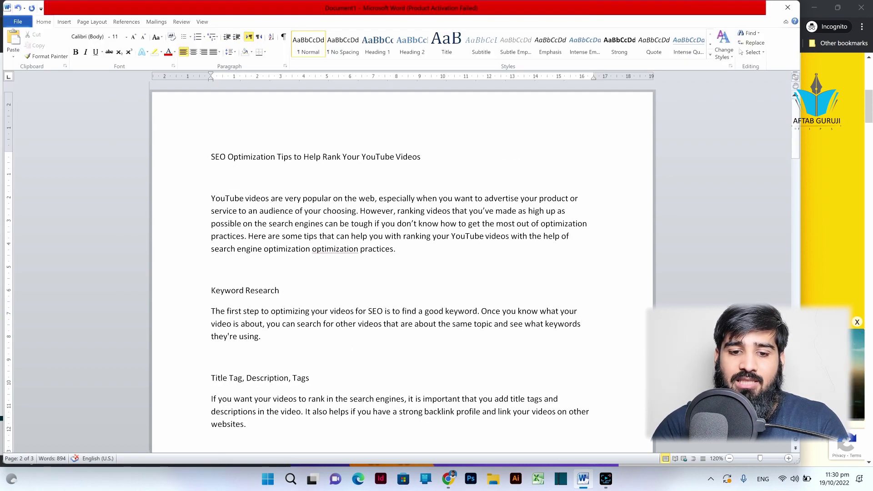
{"action": "key", "text": "ctrl+a"}
{"action": "scroll", "coordinate": [400, 263], "scroll_direction": "up", "scroll_amount": 1}
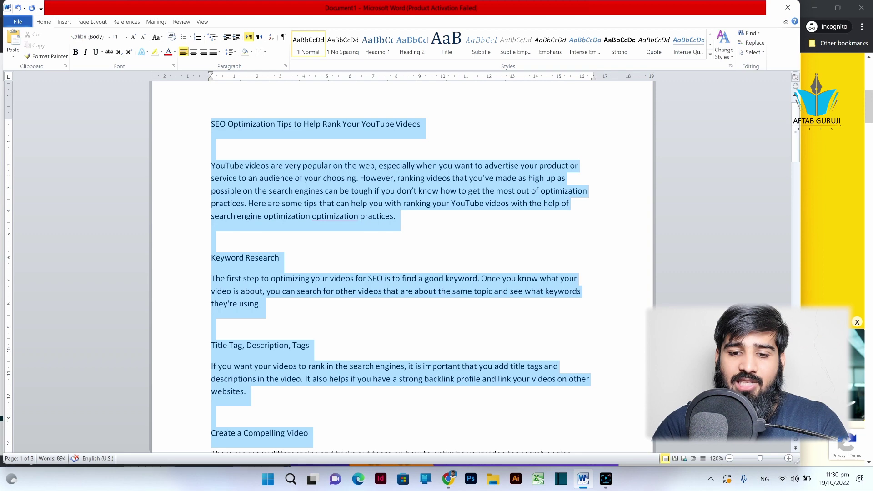
{"action": "scroll", "coordinate": [400, 264], "scroll_direction": "down", "scroll_amount": 2}
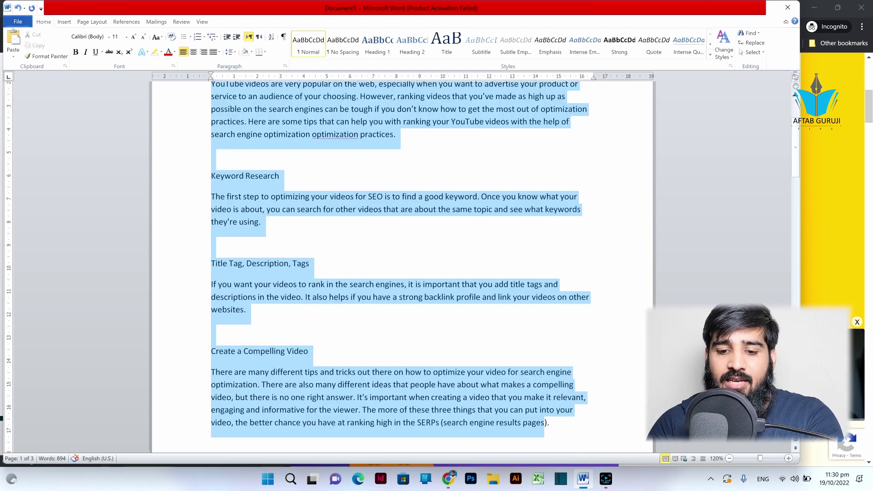
{"action": "left_click_drag", "start_coordinate": [545, 422], "coordinate": [550, 422]}
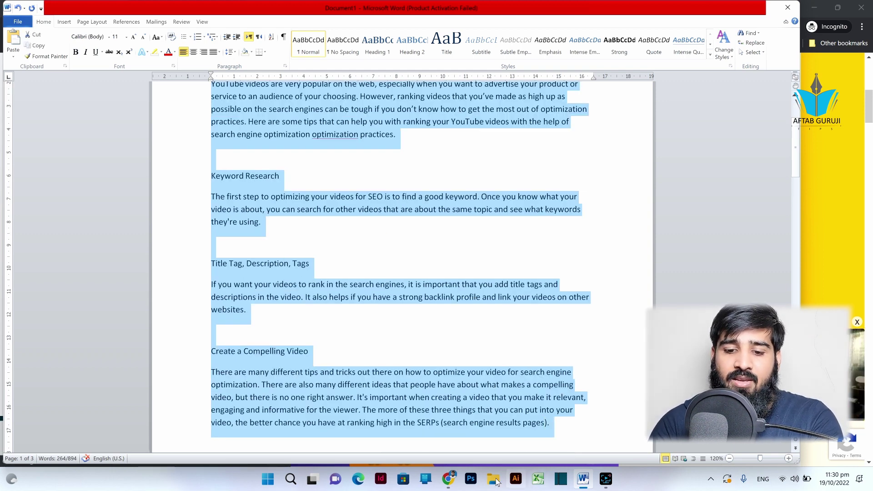
Step: Return to the browser, paste the copied excerpt into the plagiarismdetector.net text box and run the plagiarism check on it
{"action": "left_click", "coordinate": [453, 483]}
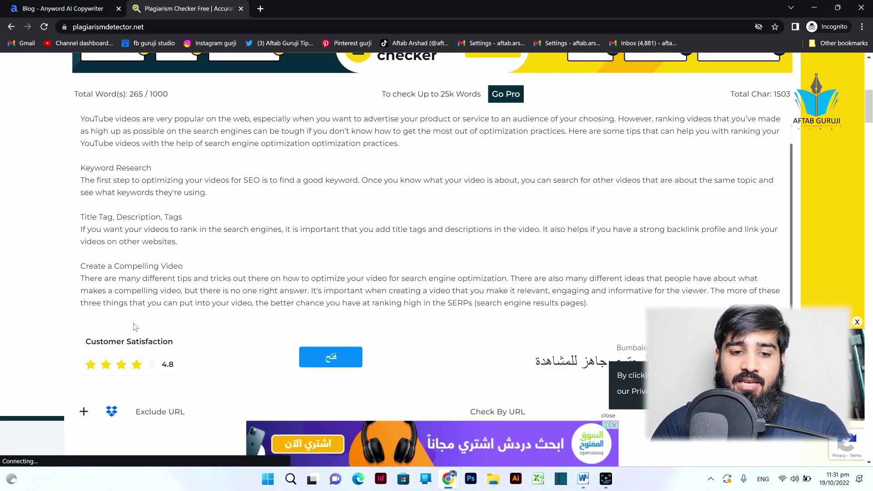
{"action": "key", "text": "Return"}
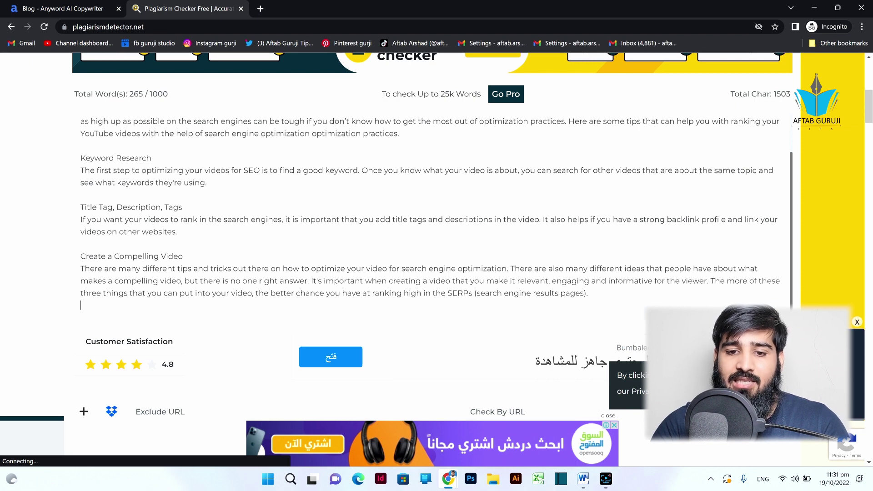
{"action": "scroll", "coordinate": [457, 246], "scroll_direction": "down", "scroll_amount": 4}
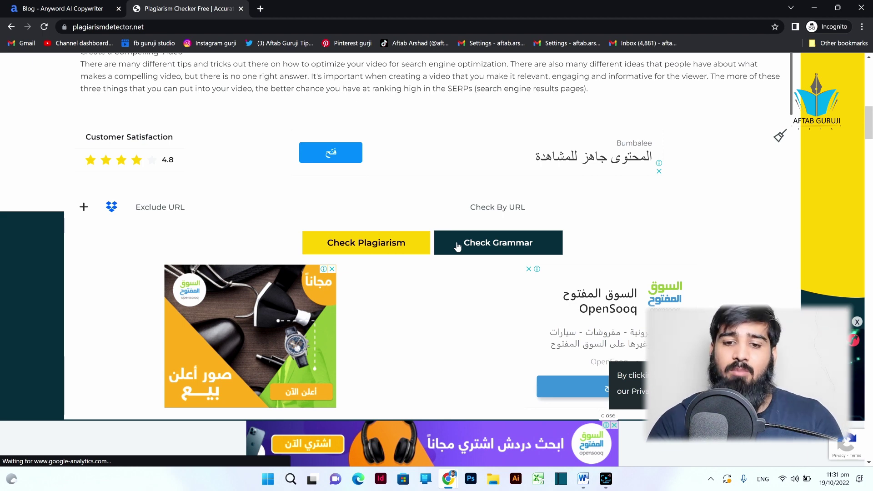
{"action": "left_click", "coordinate": [457, 245]}
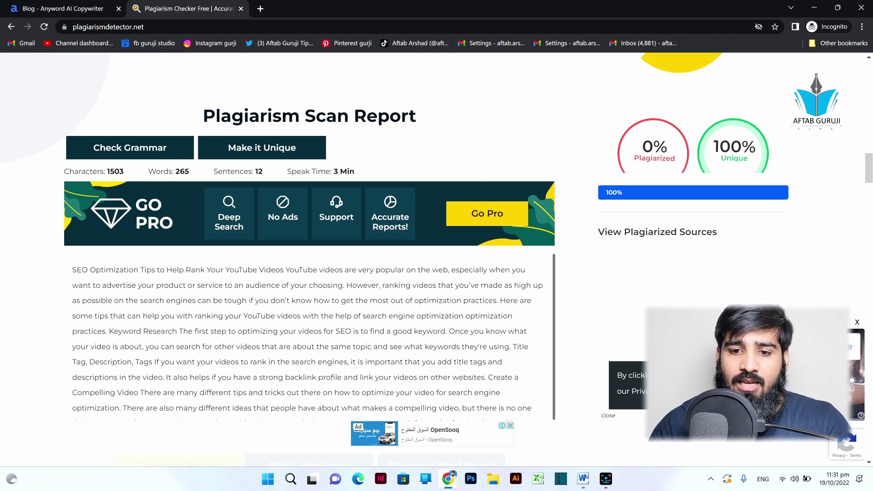
{"action": "scroll", "coordinate": [460, 284], "scroll_direction": "down", "scroll_amount": 1}
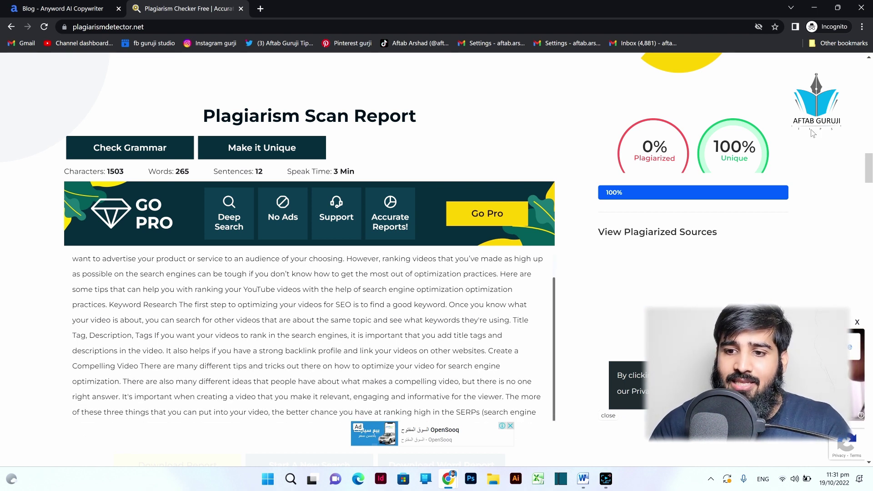